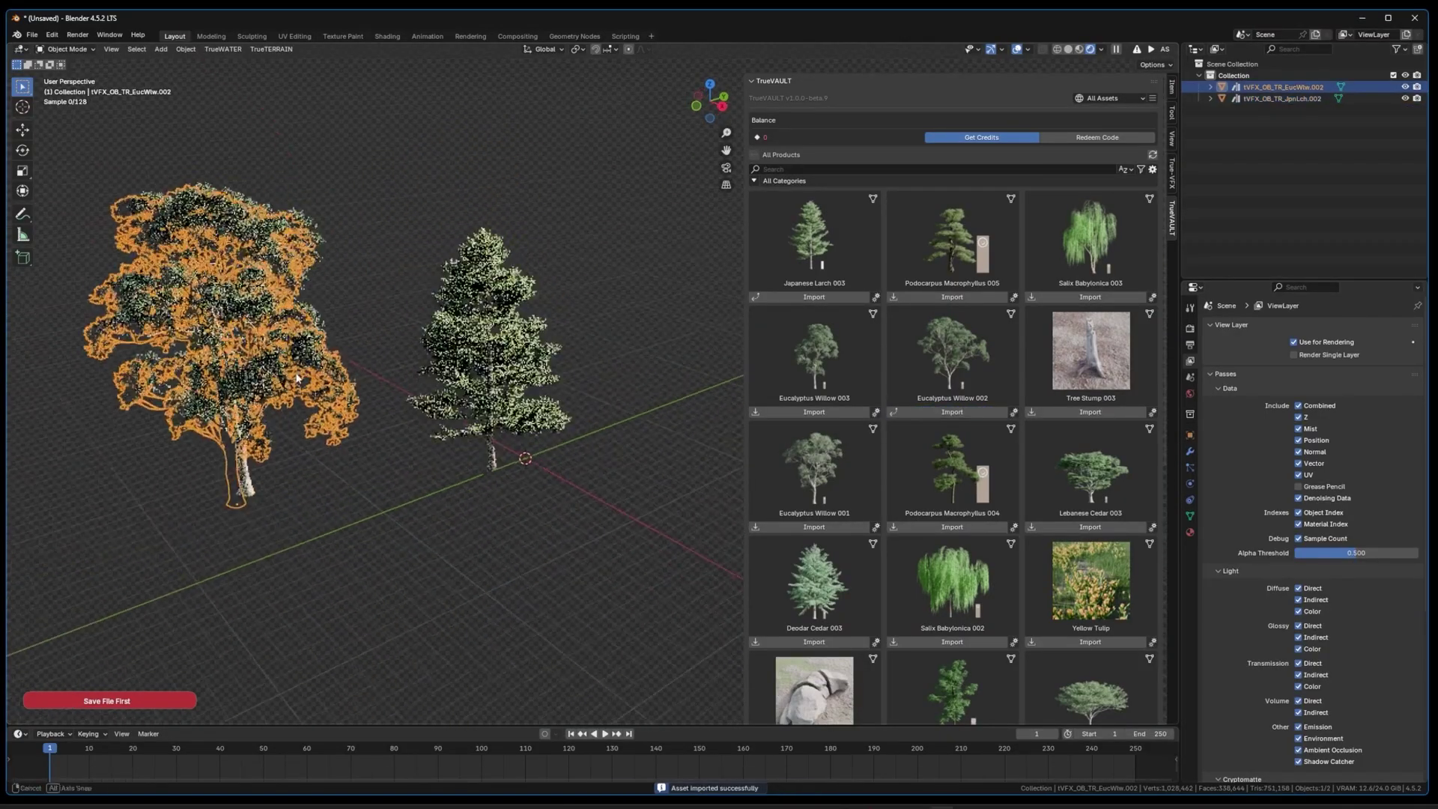
# Examine the two imported trees in the rendered view with the viewport overlays hidden.
pyautogui.click(1017, 50)
pyautogui.click(536, 359)
pyautogui.moveTo(536, 360); pyautogui.dragTo(591, 341, button='middle')
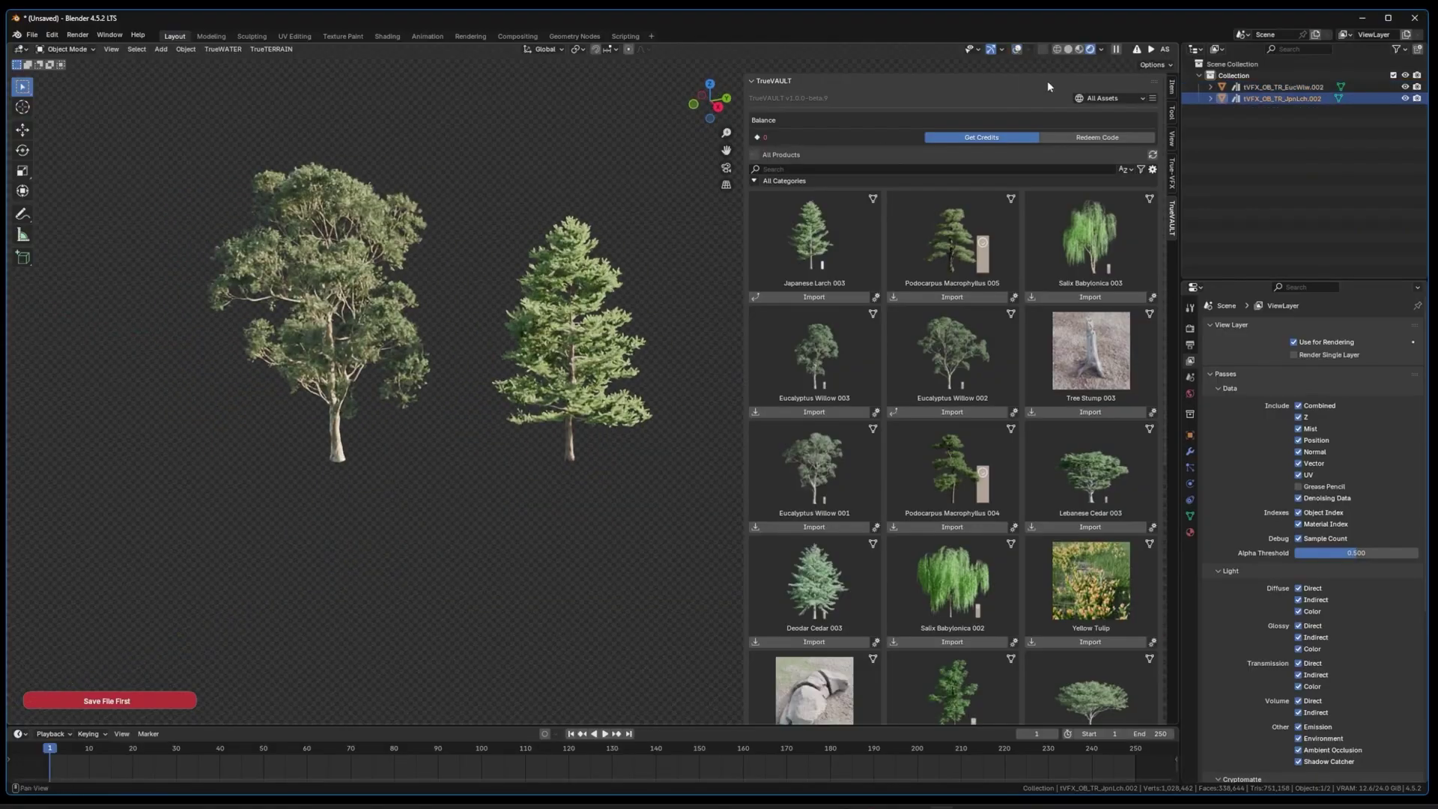
pyautogui.click(1017, 50)
pyautogui.moveTo(644, 445); pyautogui.dragTo(597, 468, button='middle')
pyautogui.scroll(2, 598, 469)
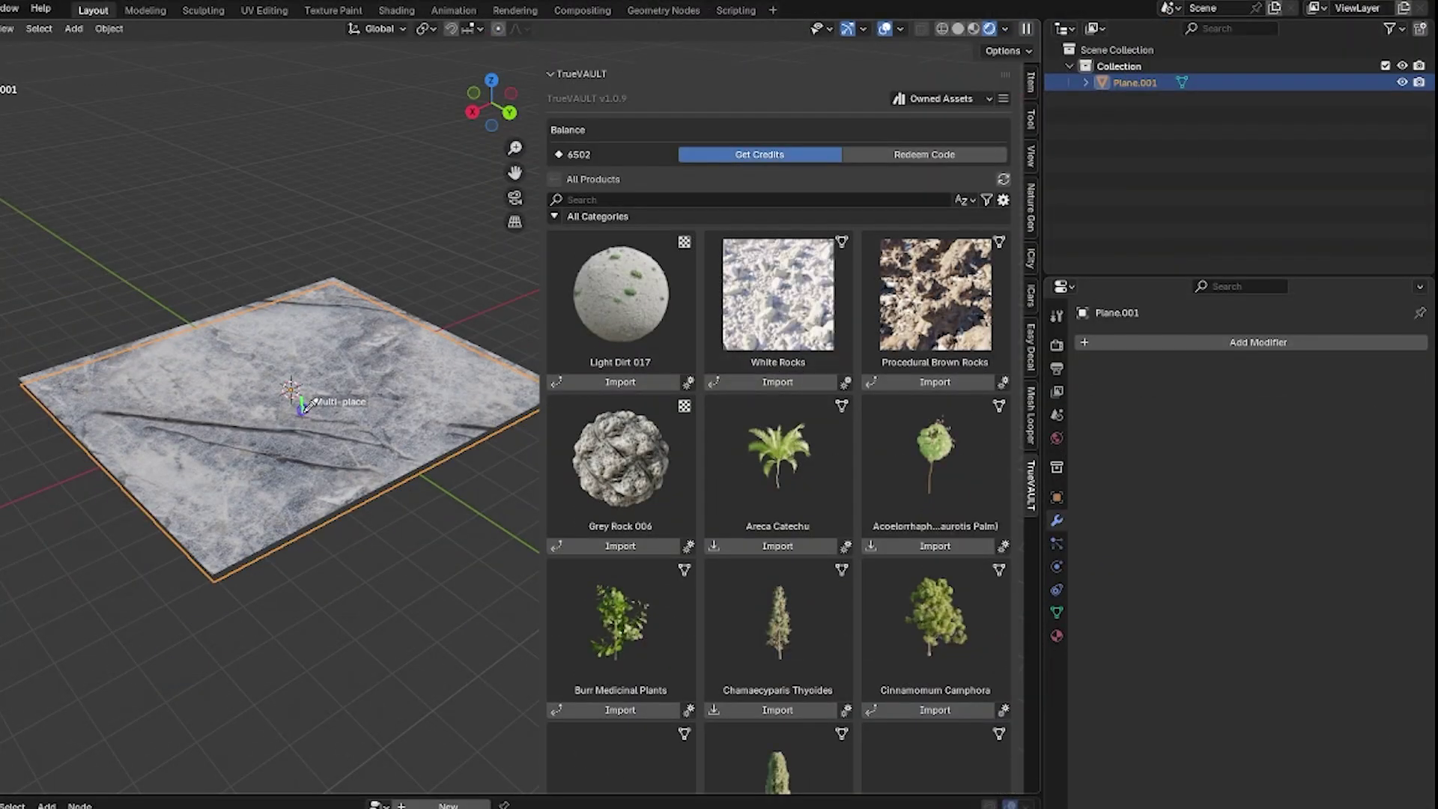
# Scatter the White Rocks asset over the plane and set its maximum density to 12.020.
pyautogui.click(322, 395)
pyautogui.scroll(3, 388, 538)
pyautogui.keyDown('shift'); pyautogui.moveTo(318, 514); pyautogui.dragTo(388, 555, button='middle'); pyautogui.keyUp('shift')
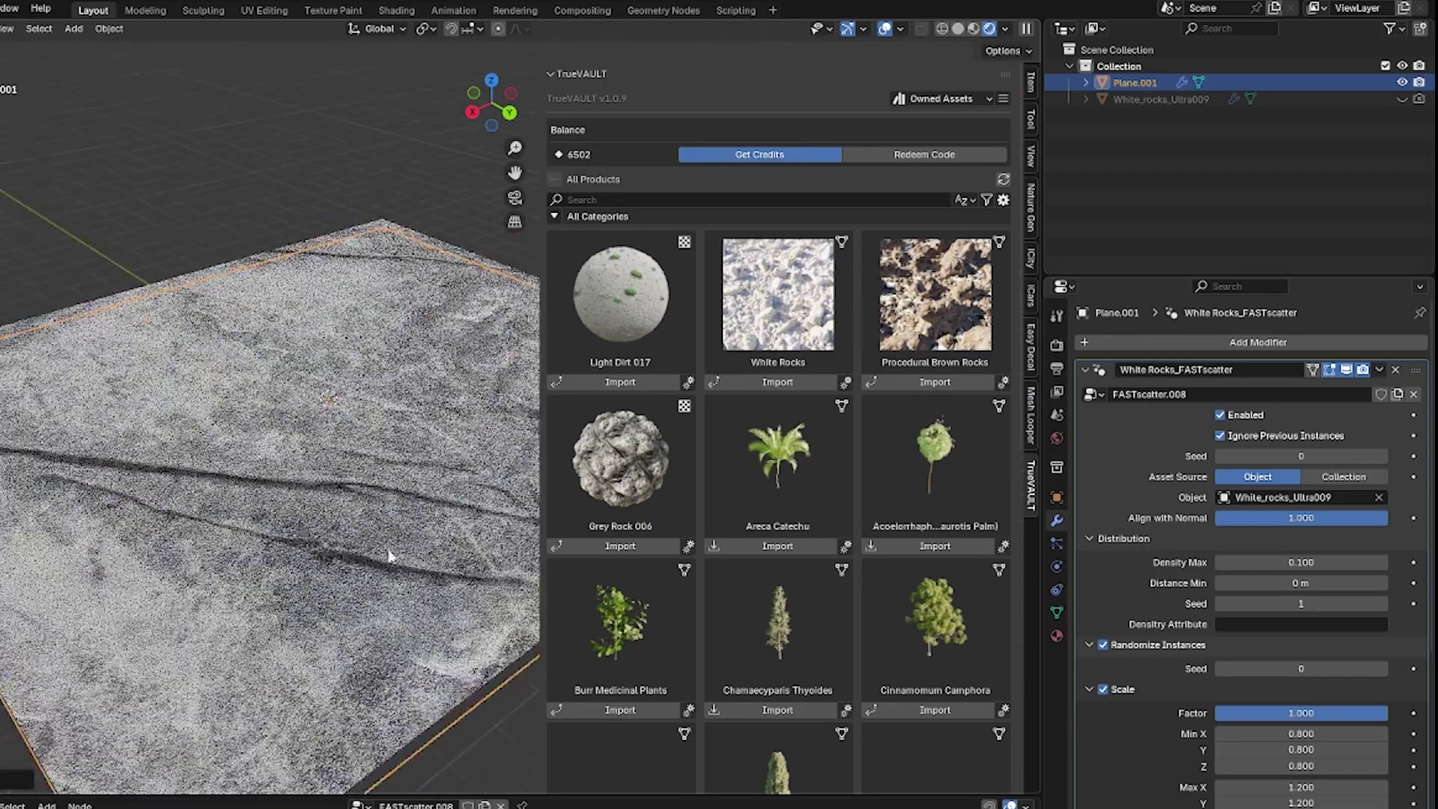
pyautogui.moveTo(1268, 562); pyautogui.dragTo(1352, 562)
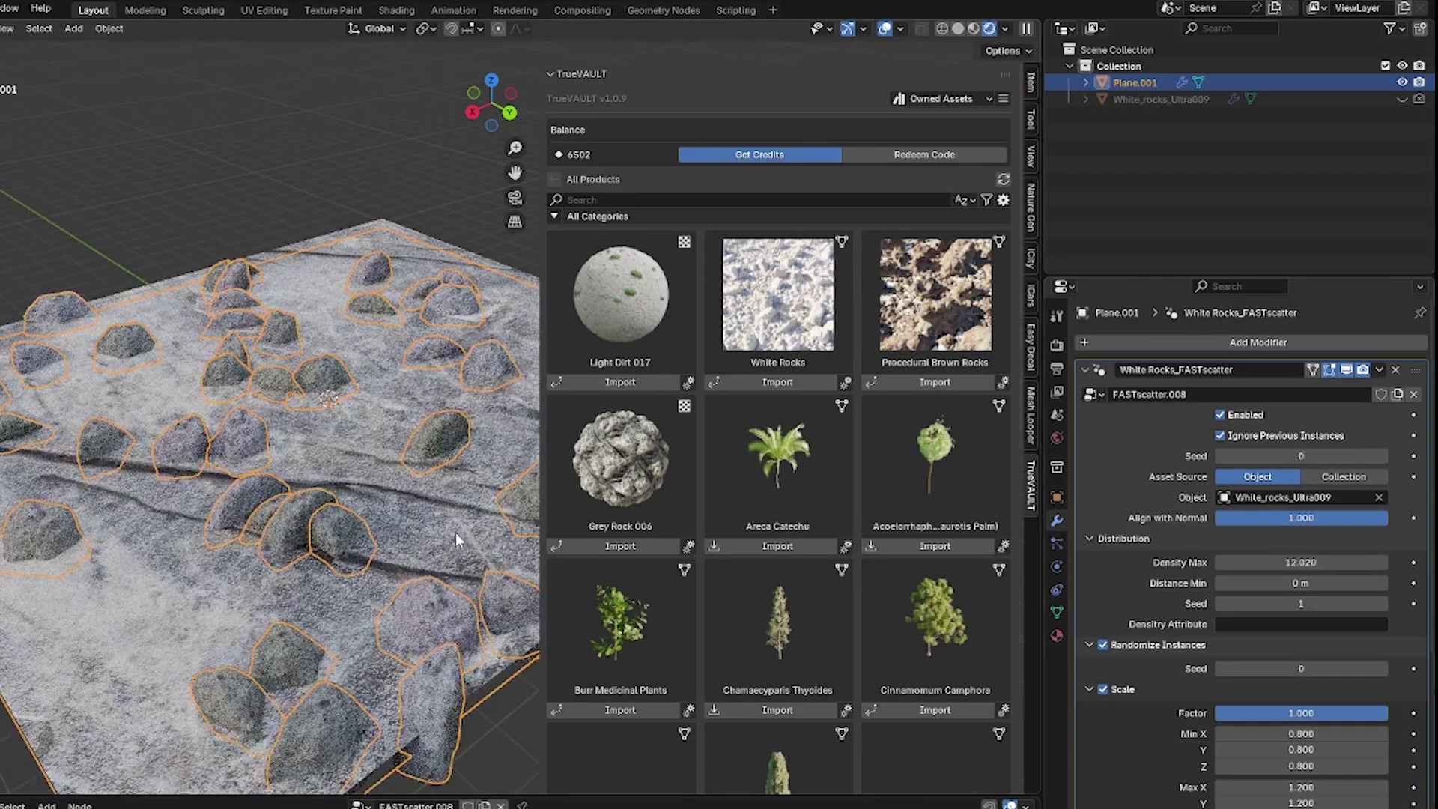
pyautogui.scroll(-3, 455, 533)
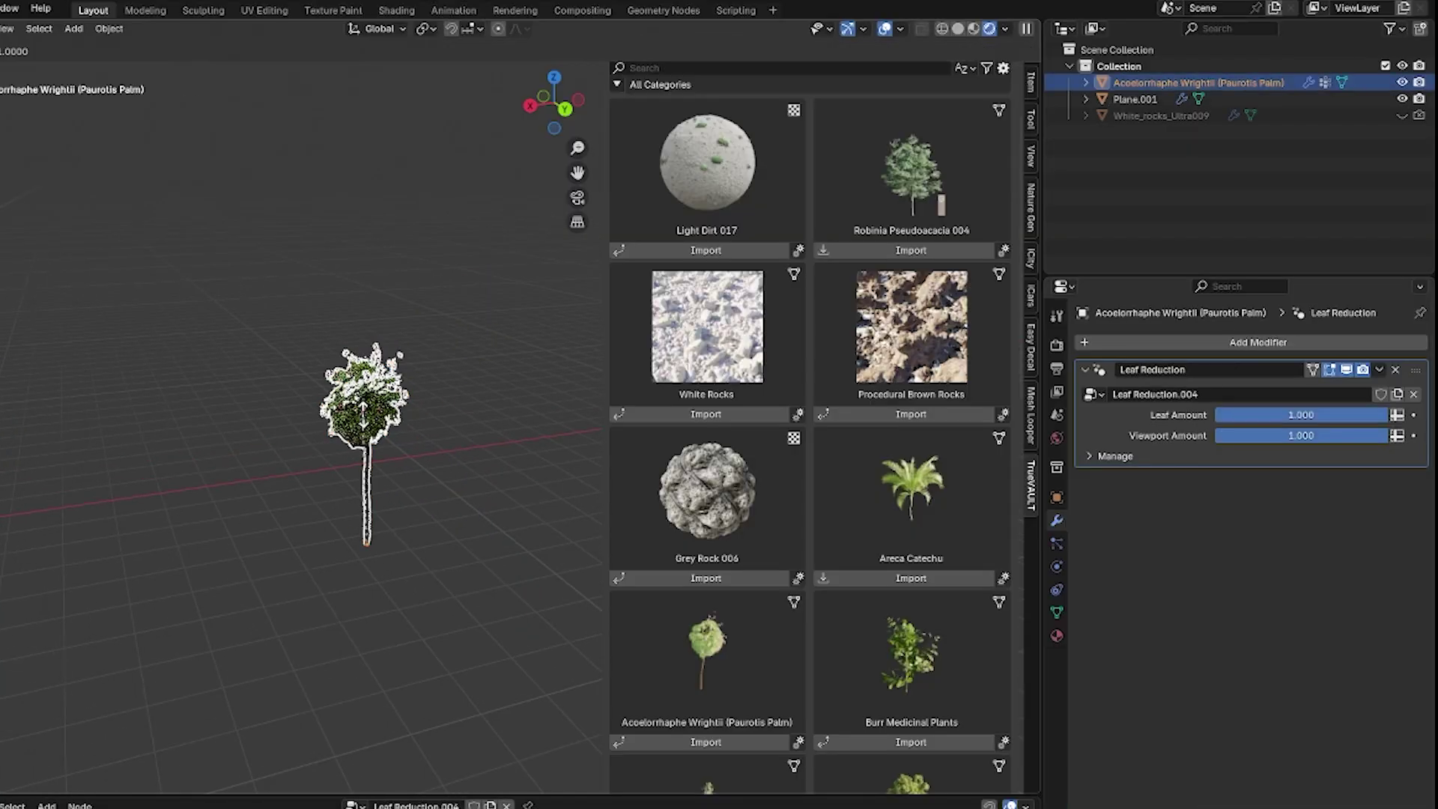
# Scale the Canyon Crater terrain up to about 1.64 times its size.
pyautogui.scroll(5, 455, 398)
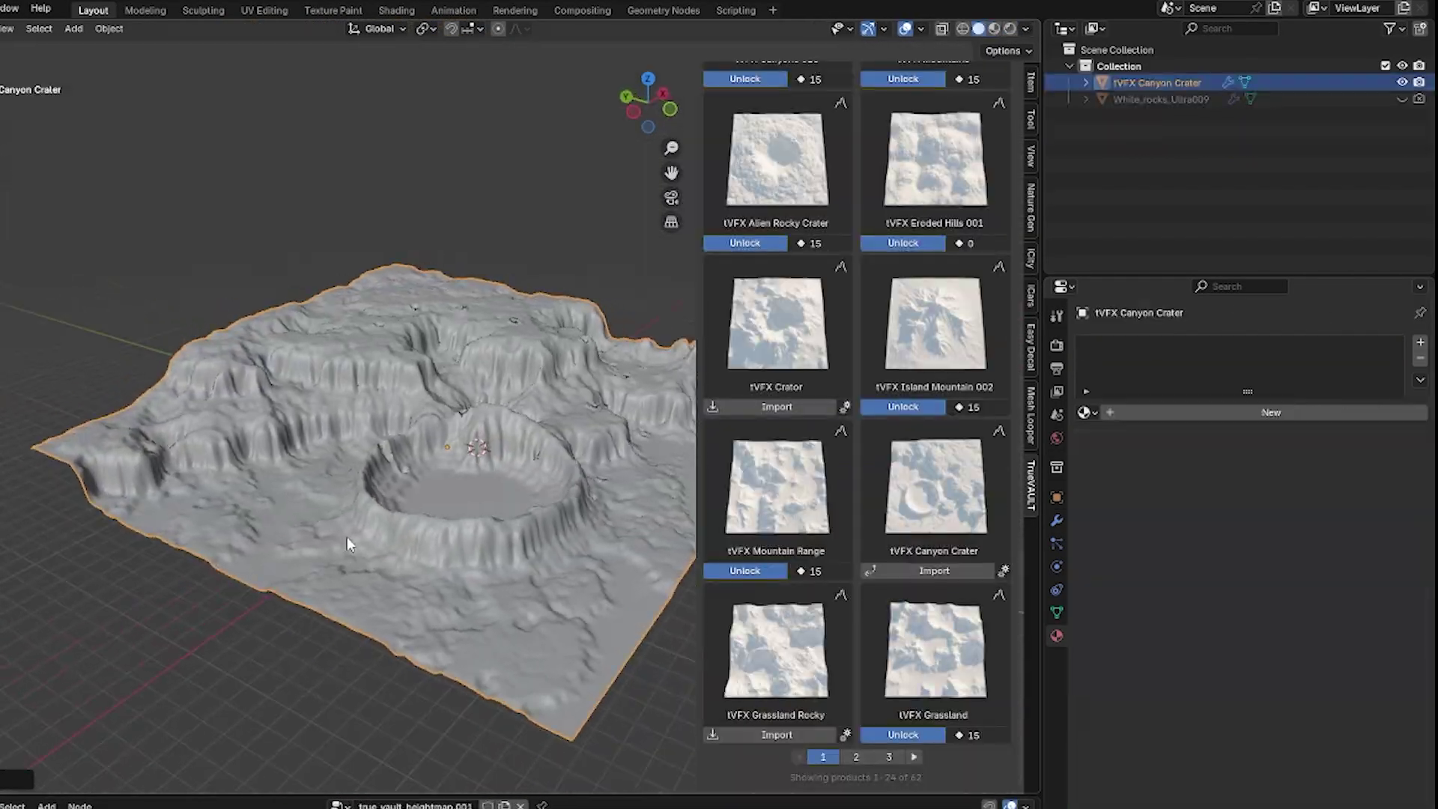
pyautogui.press('s')
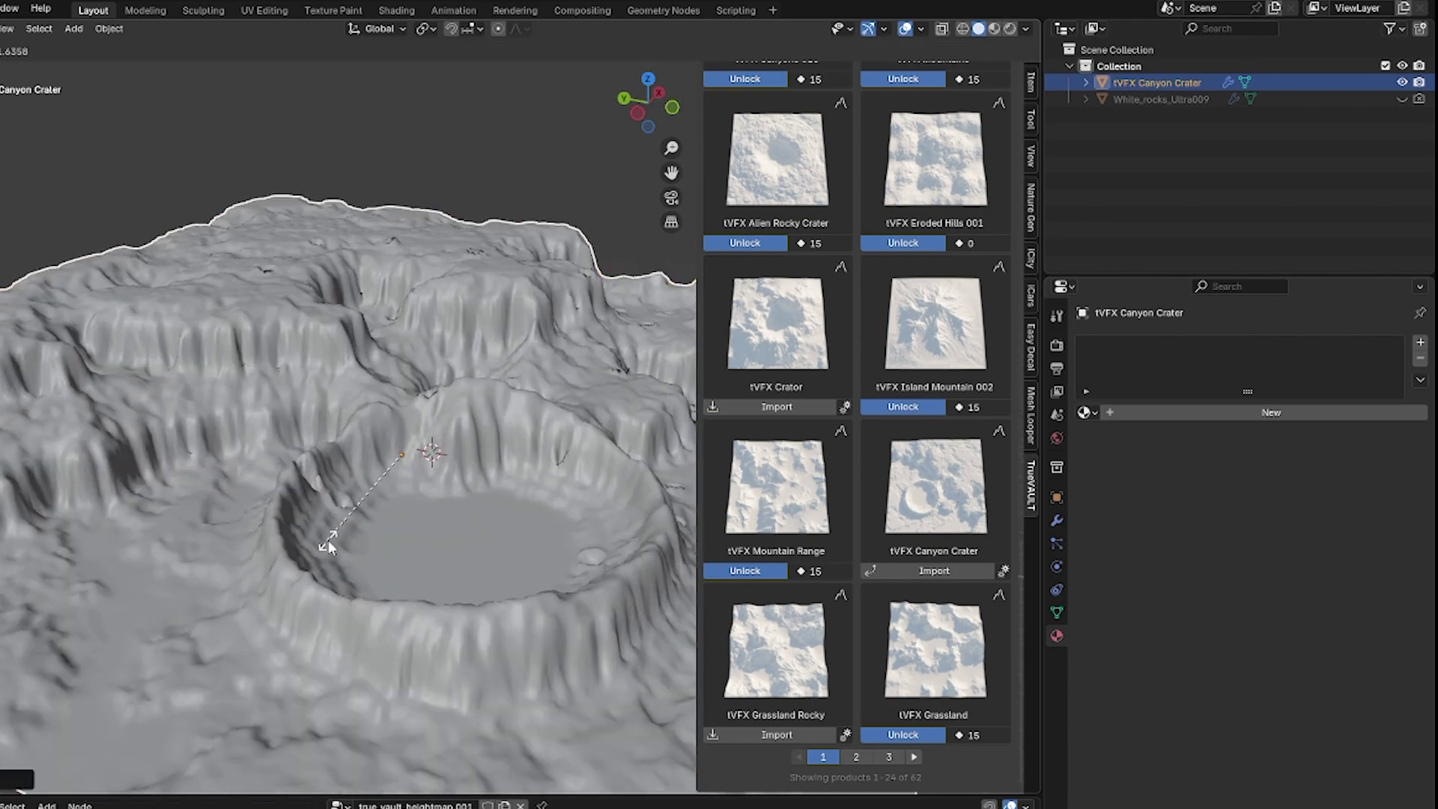
pyautogui.click(329, 545)
pyautogui.moveTo(479, 555); pyautogui.dragTo(306, 524, button='middle')
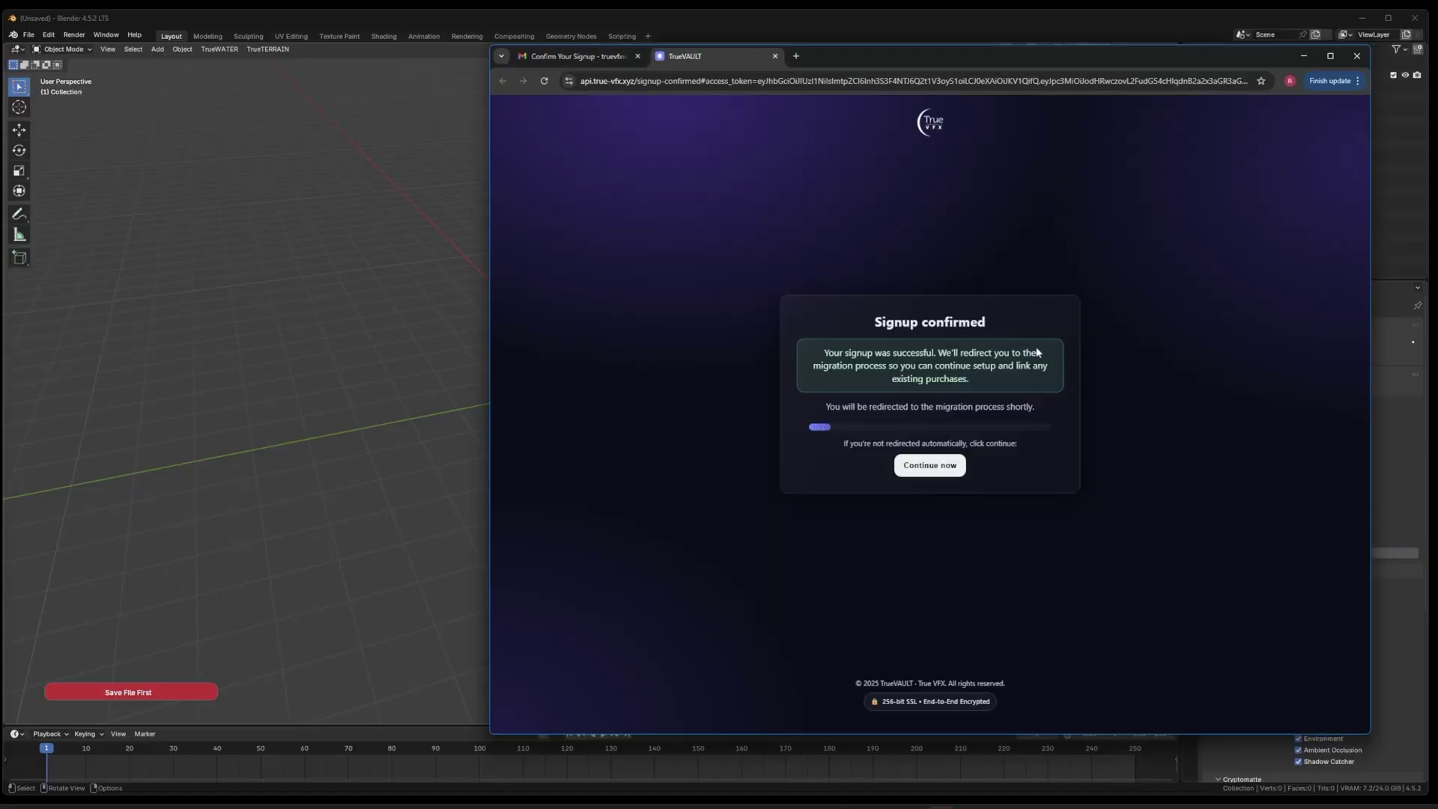
# Open the credit code redemption for the TrueVAULT balance.
pyautogui.click(1045, 29)
pyautogui.click(1036, 193)
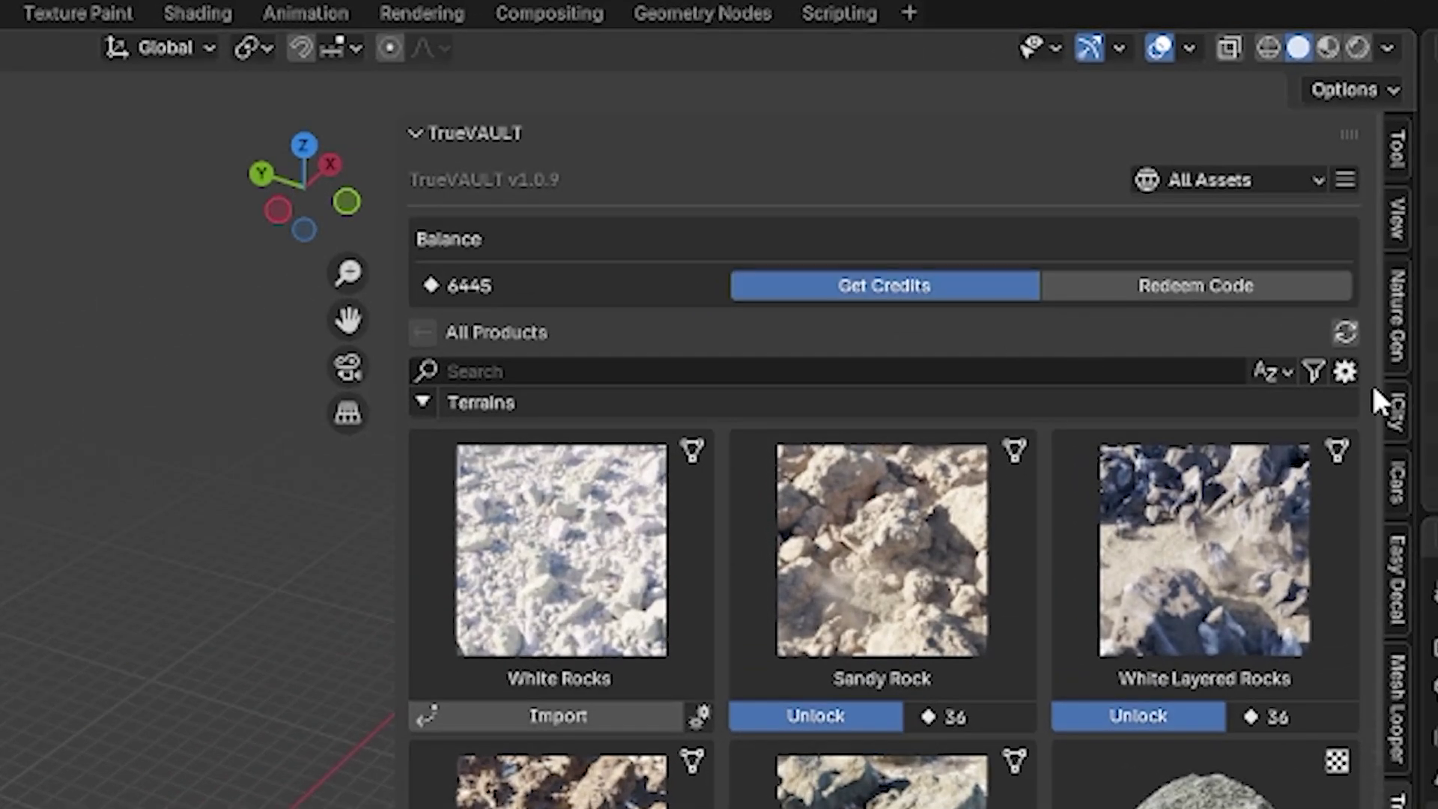
pyautogui.click(1206, 285)
pyautogui.click(1248, 294)
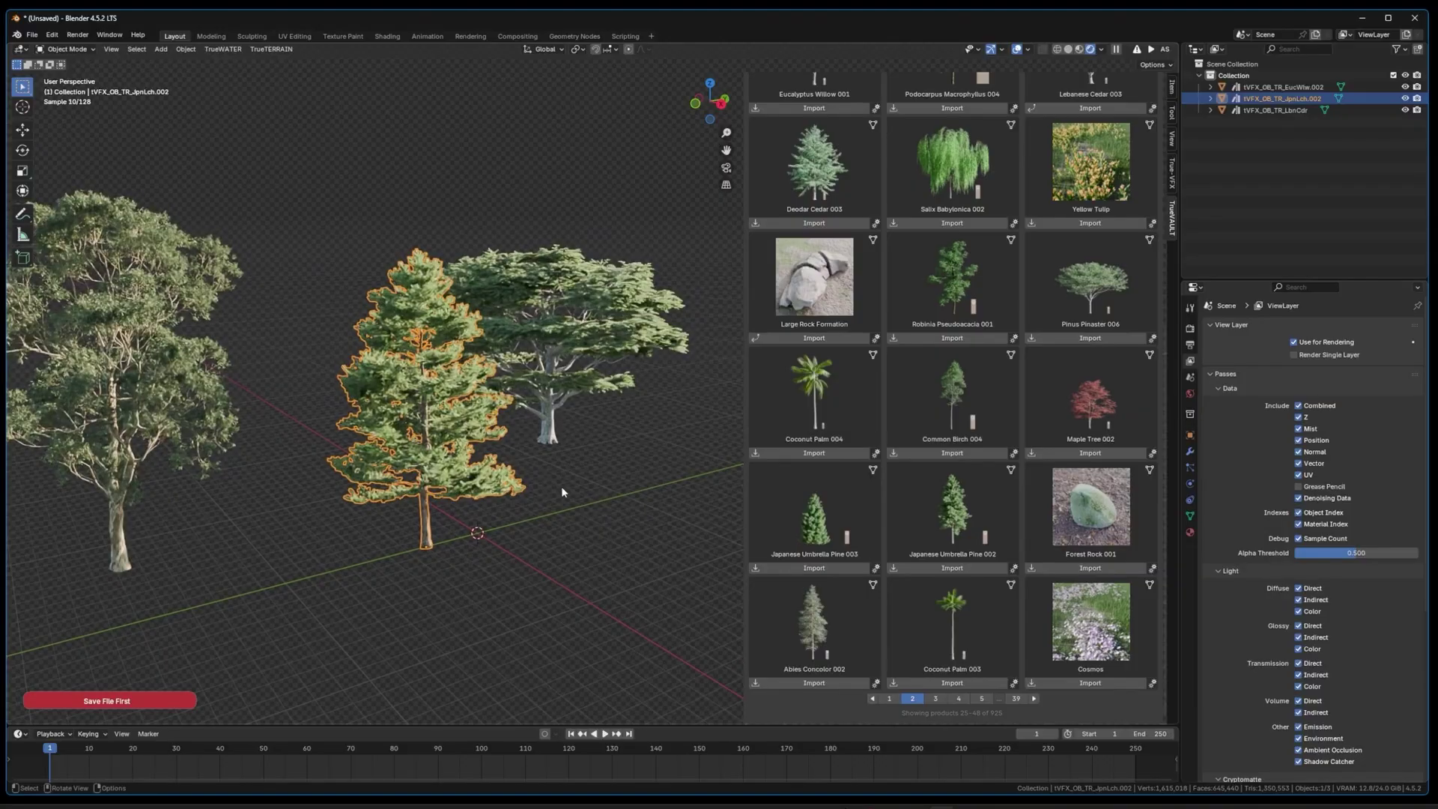
# Try to import the Eucalyptus Willow 002 tree into the scene.
pyautogui.moveTo(474, 399); pyautogui.dragTo(524, 407, button='middle')
pyautogui.scroll(3, 457, 400)
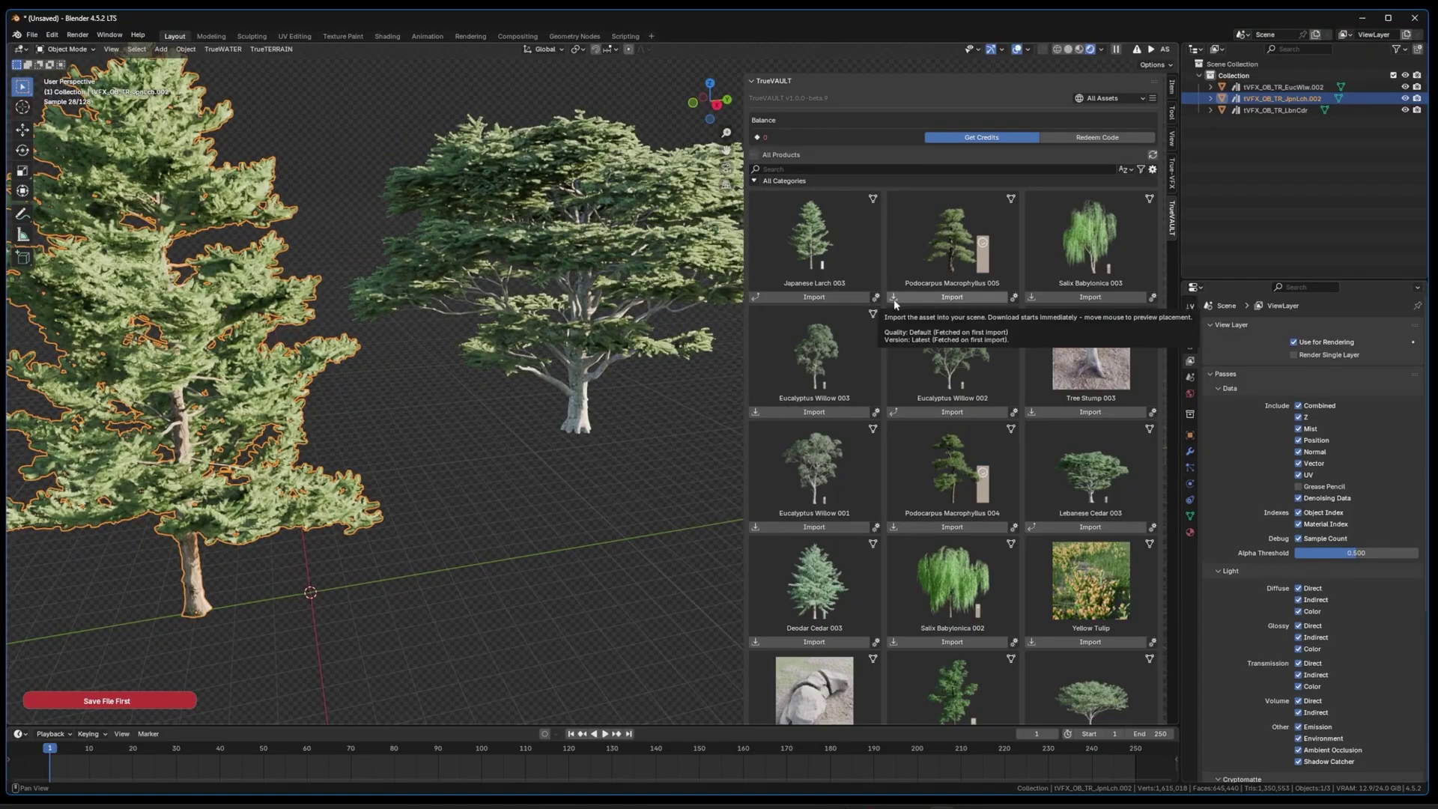
pyautogui.click(914, 414)
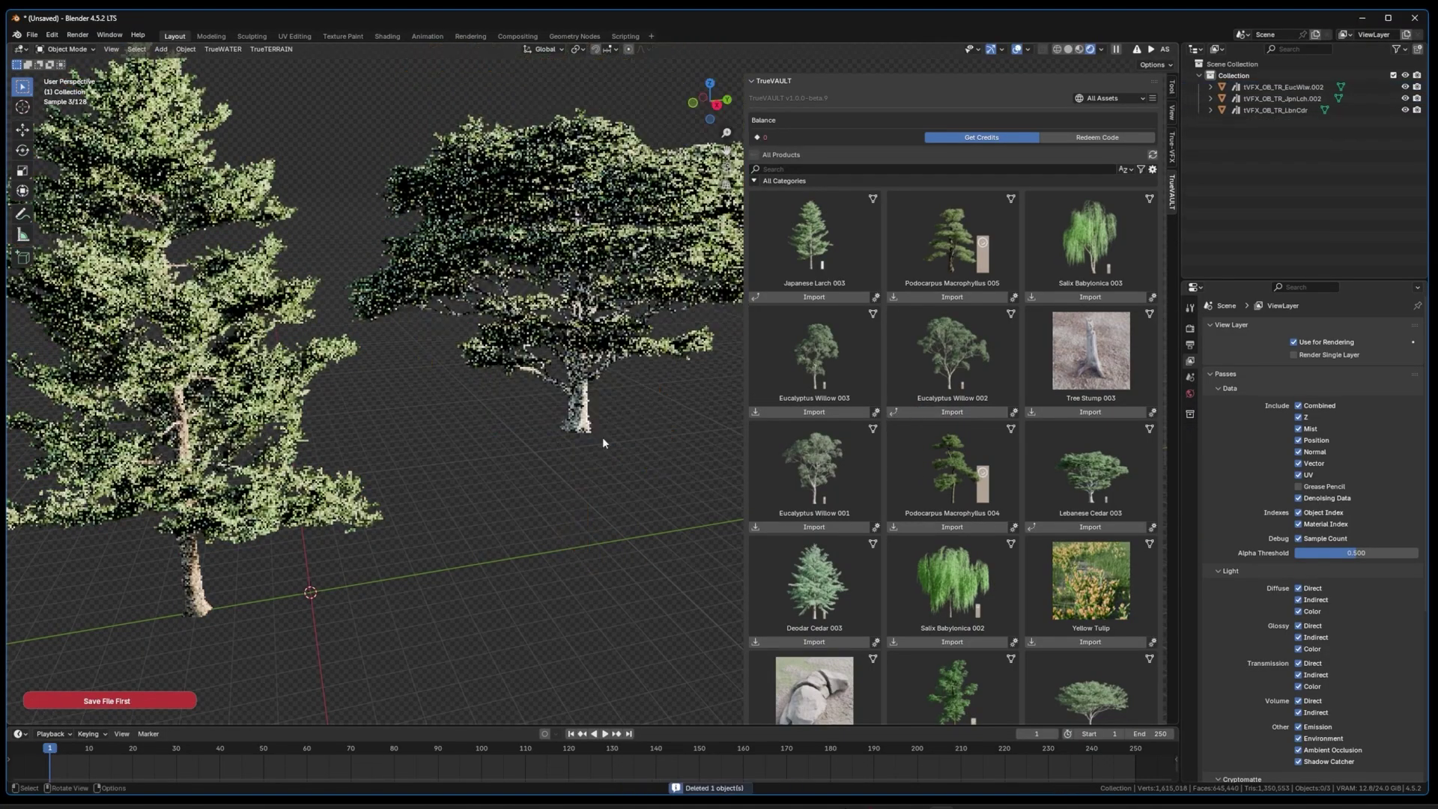
# Check the TrueVAULT account options and limit the asset library to Owned Assets.
pyautogui.click(1152, 98)
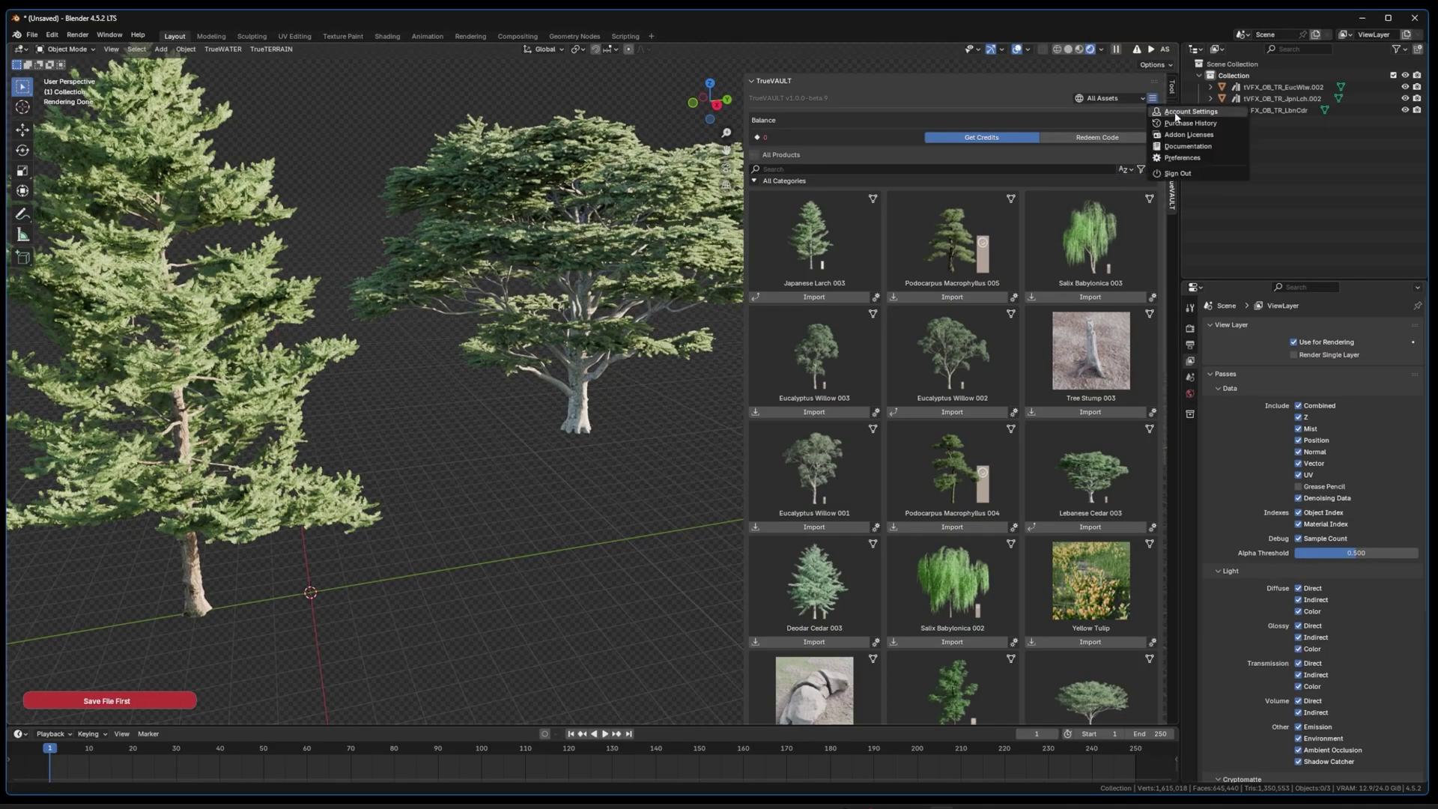
pyautogui.click(1118, 97)
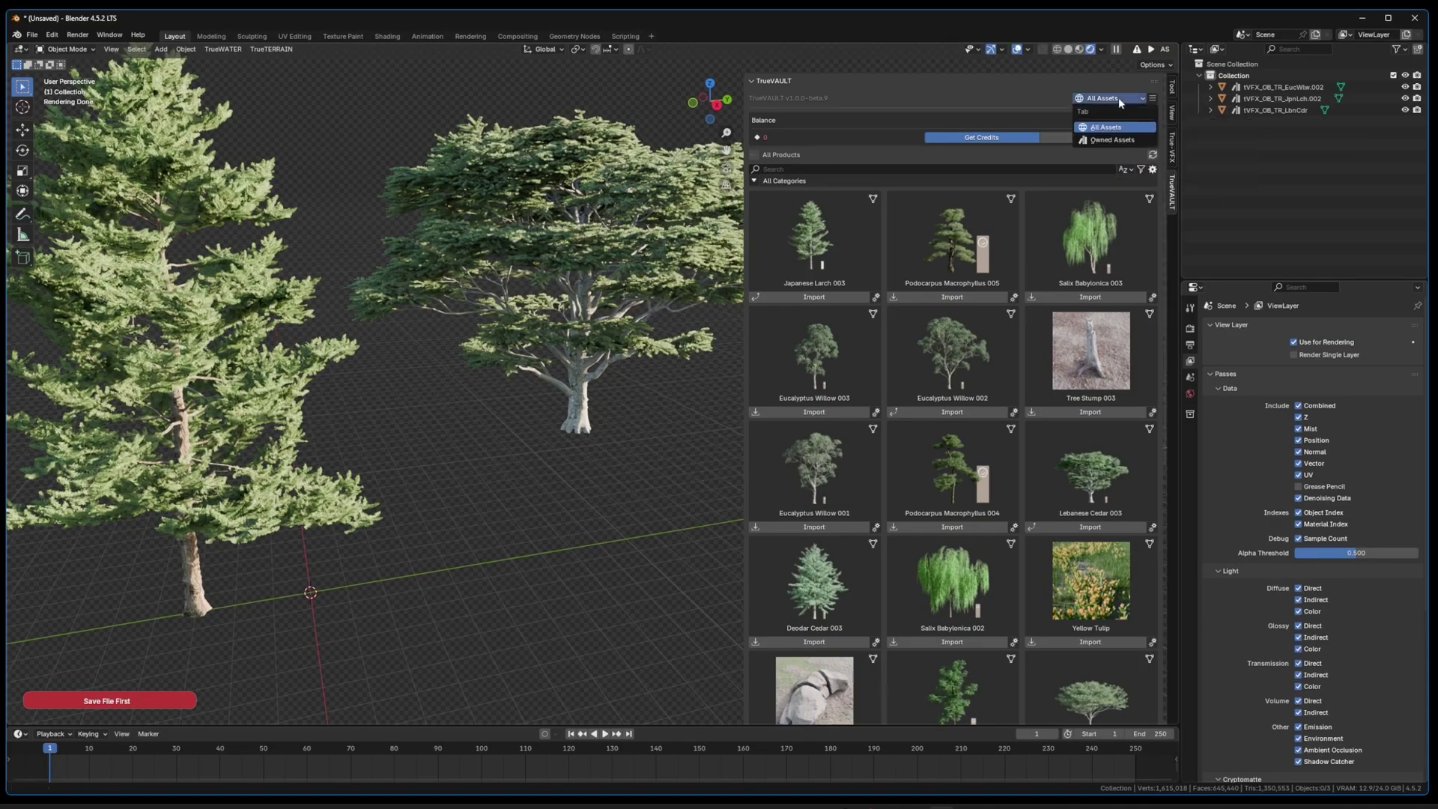
pyautogui.click(1112, 140)
# Browse the first three pages of the owned assets.
pyautogui.scroll(-10, 960, 407)
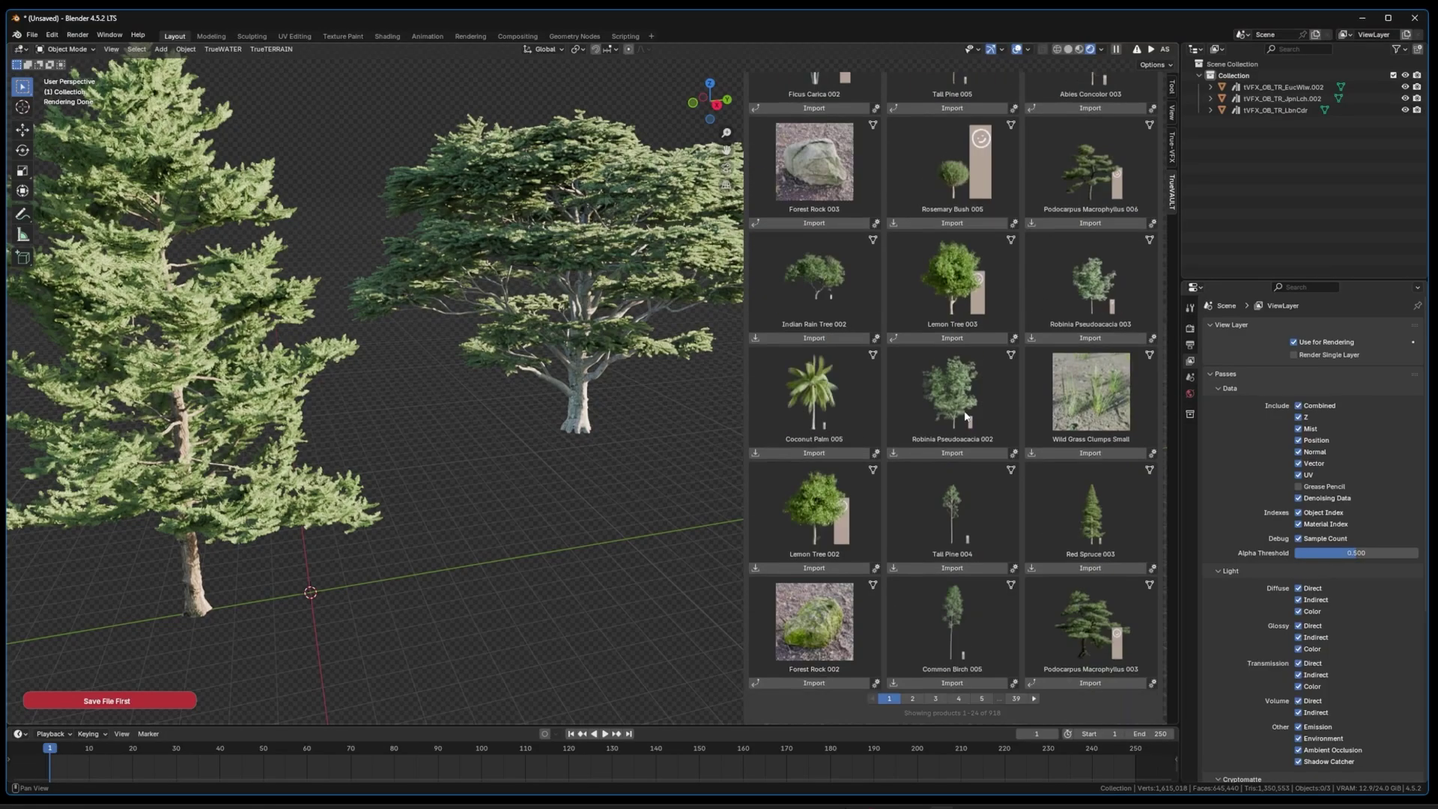
pyautogui.scroll(10, 920, 351)
pyautogui.scroll(-10, 920, 350)
pyautogui.click(912, 698)
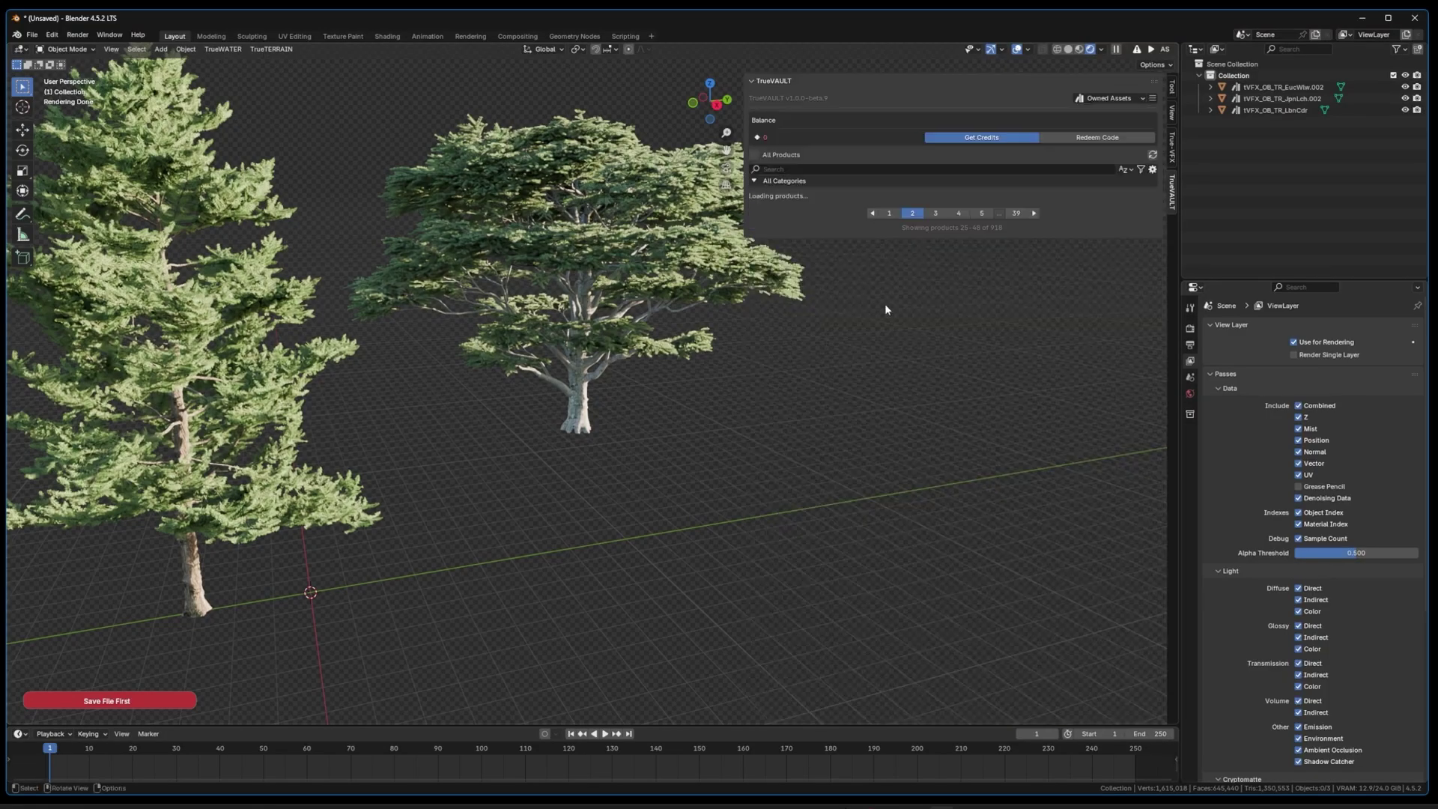
pyautogui.scroll(-10, 956, 673)
pyautogui.click(935, 698)
pyautogui.scroll(-12, 927, 352)
pyautogui.click(913, 698)
pyautogui.click(936, 698)
pyautogui.scroll(12, 934, 523)
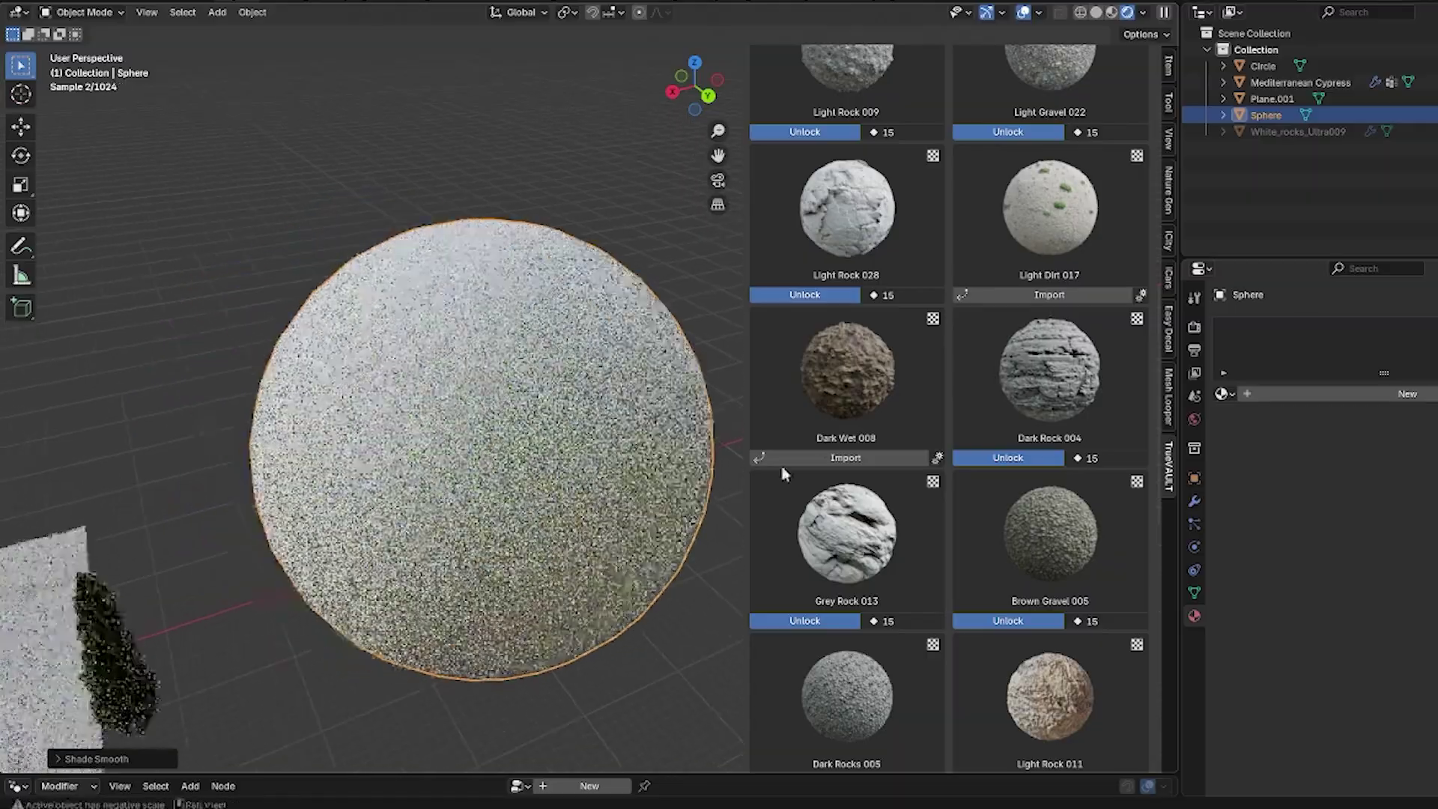
# Import the Dark Wet 008 material for the selected sphere.
pyautogui.click(784, 460)
pyautogui.moveTo(343, 434); pyautogui.dragTo(537, 440, button='middle')
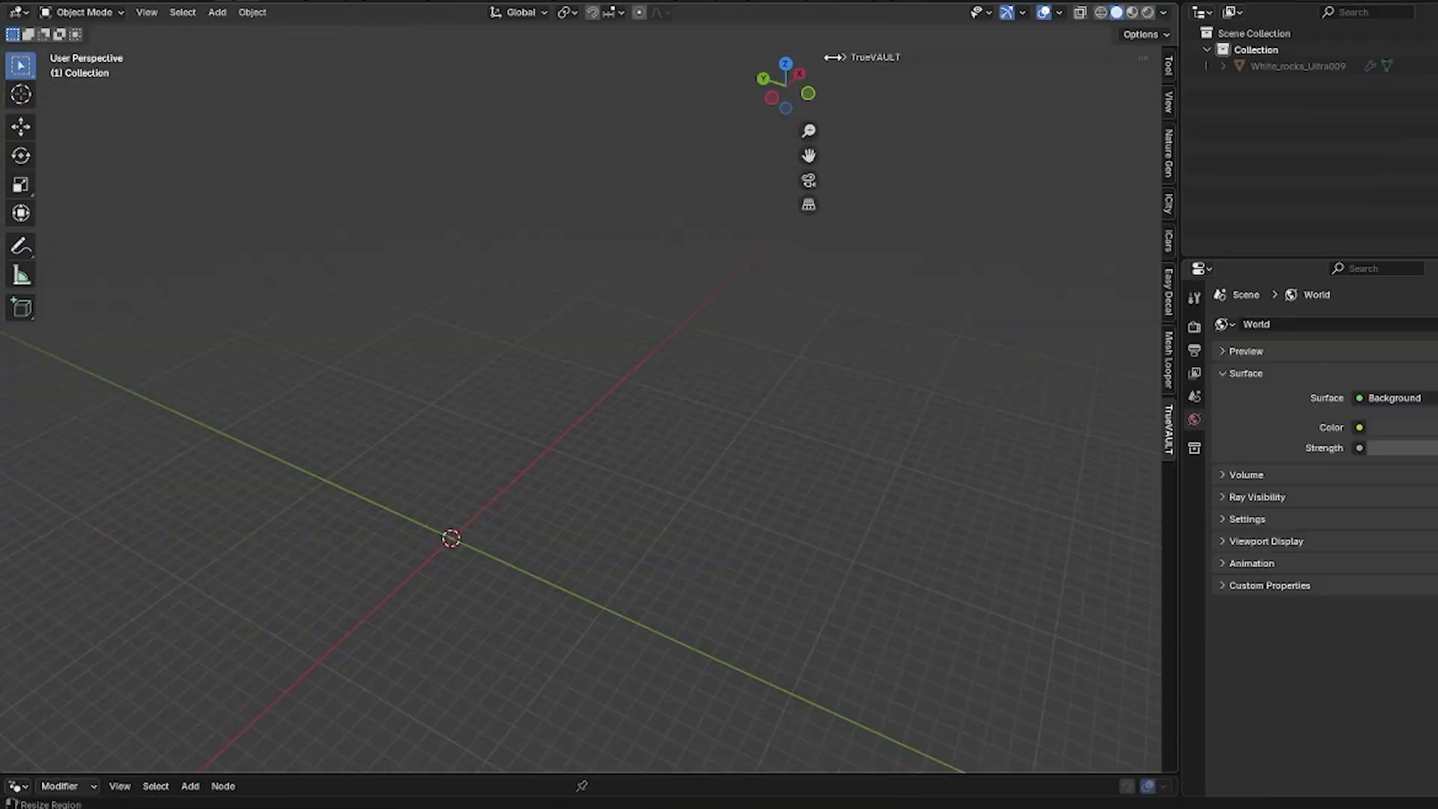
# Widen the asset library to several columns and look through the Terrains category.
pyautogui.moveTo(830, 57); pyautogui.dragTo(789, 57)
pyautogui.scroll(-10, 924, 159)
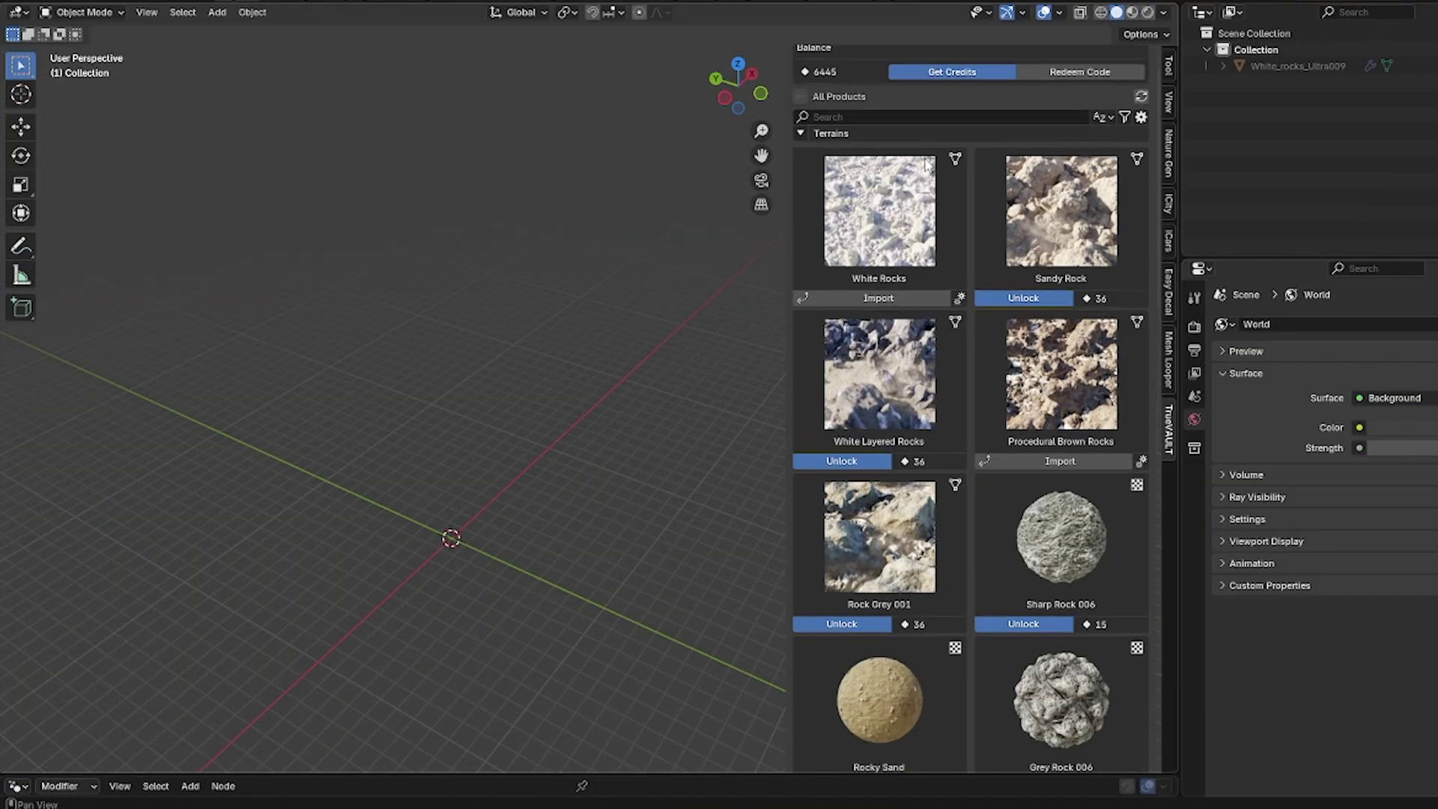
pyautogui.scroll(-18, 926, 163)
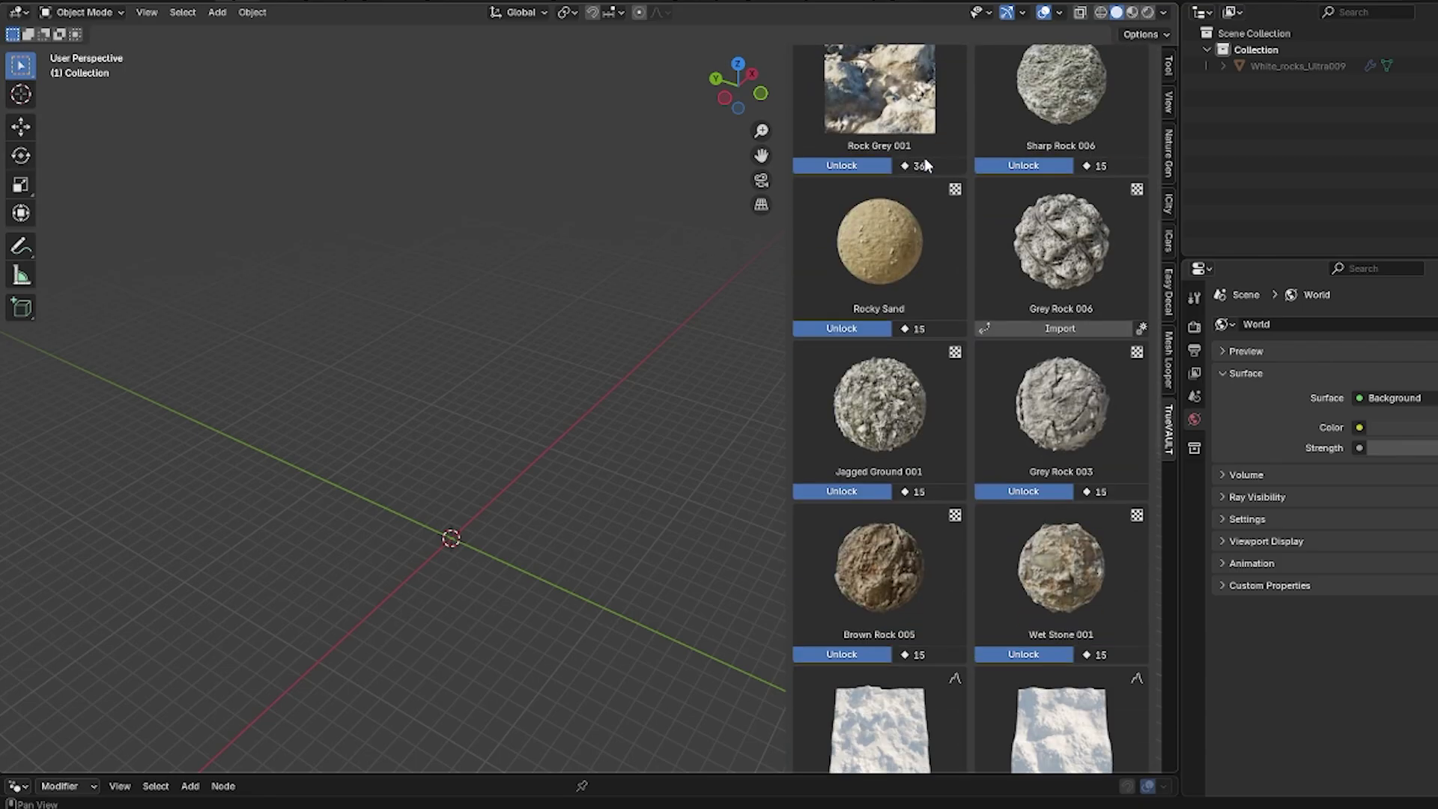
pyautogui.moveTo(786, 232); pyautogui.dragTo(498, 215)
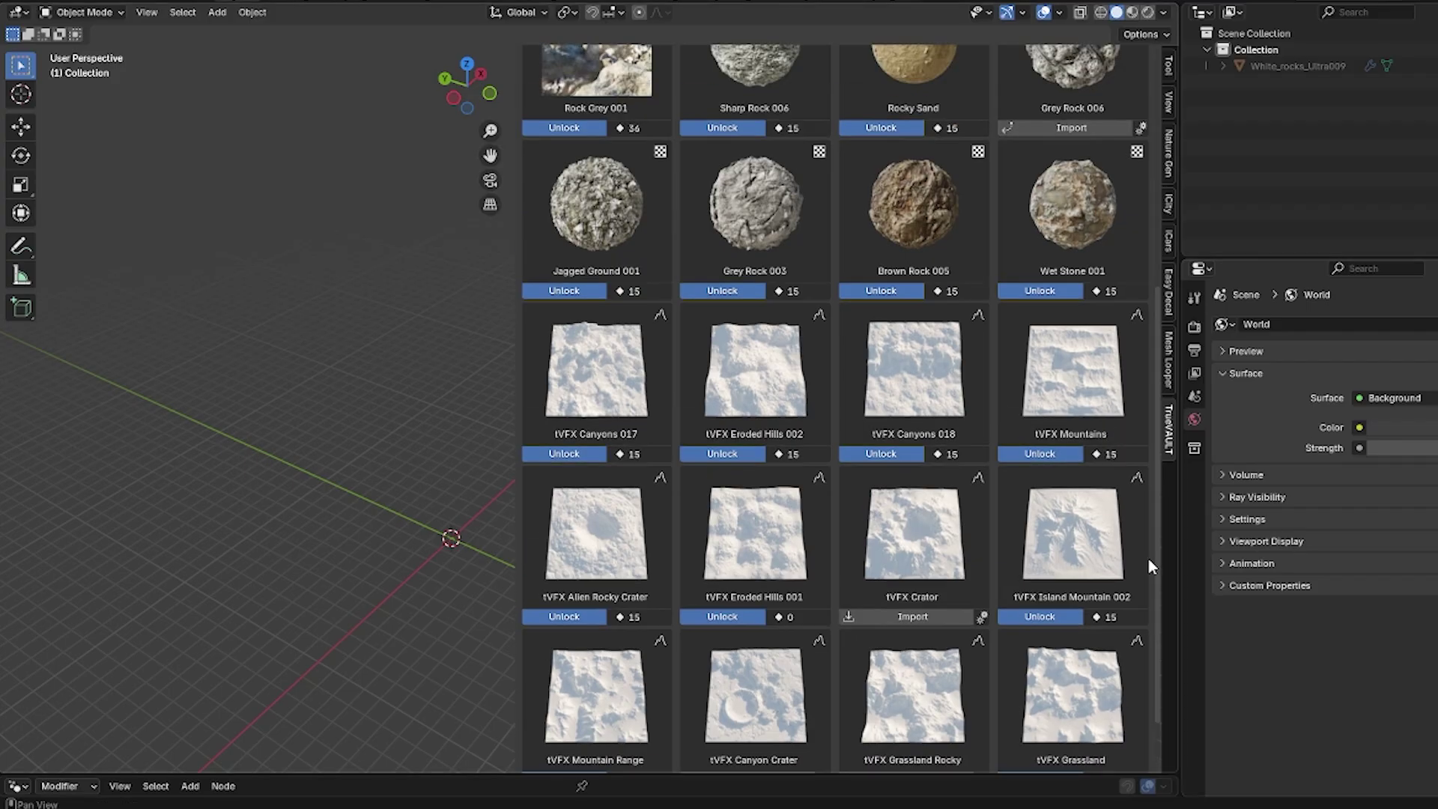
pyautogui.moveTo(1155, 547); pyautogui.dragTo(1162, 283)
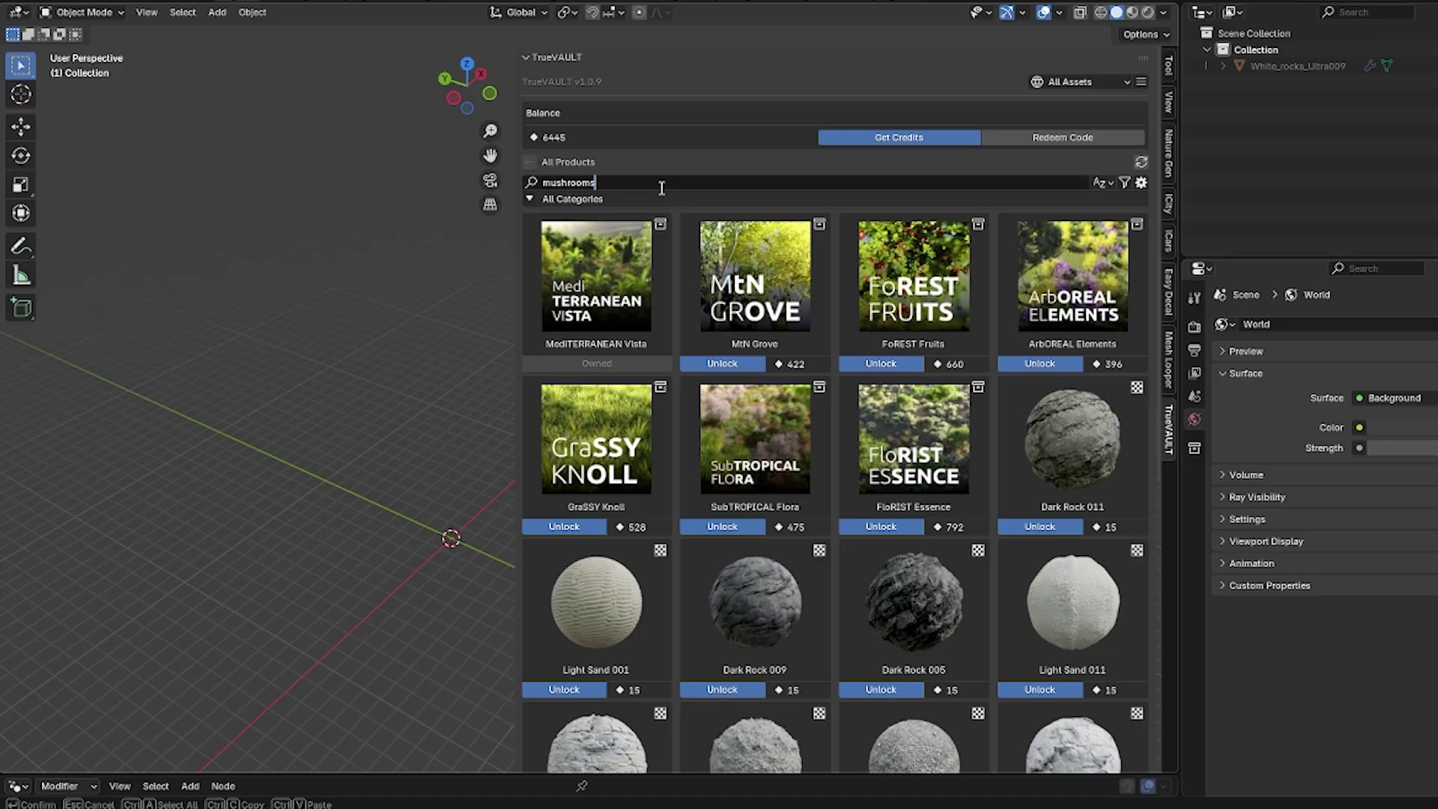
# Search all assets for "mushrooms" and unlock the Mushroom 004 asset.
pyautogui.press('Return')
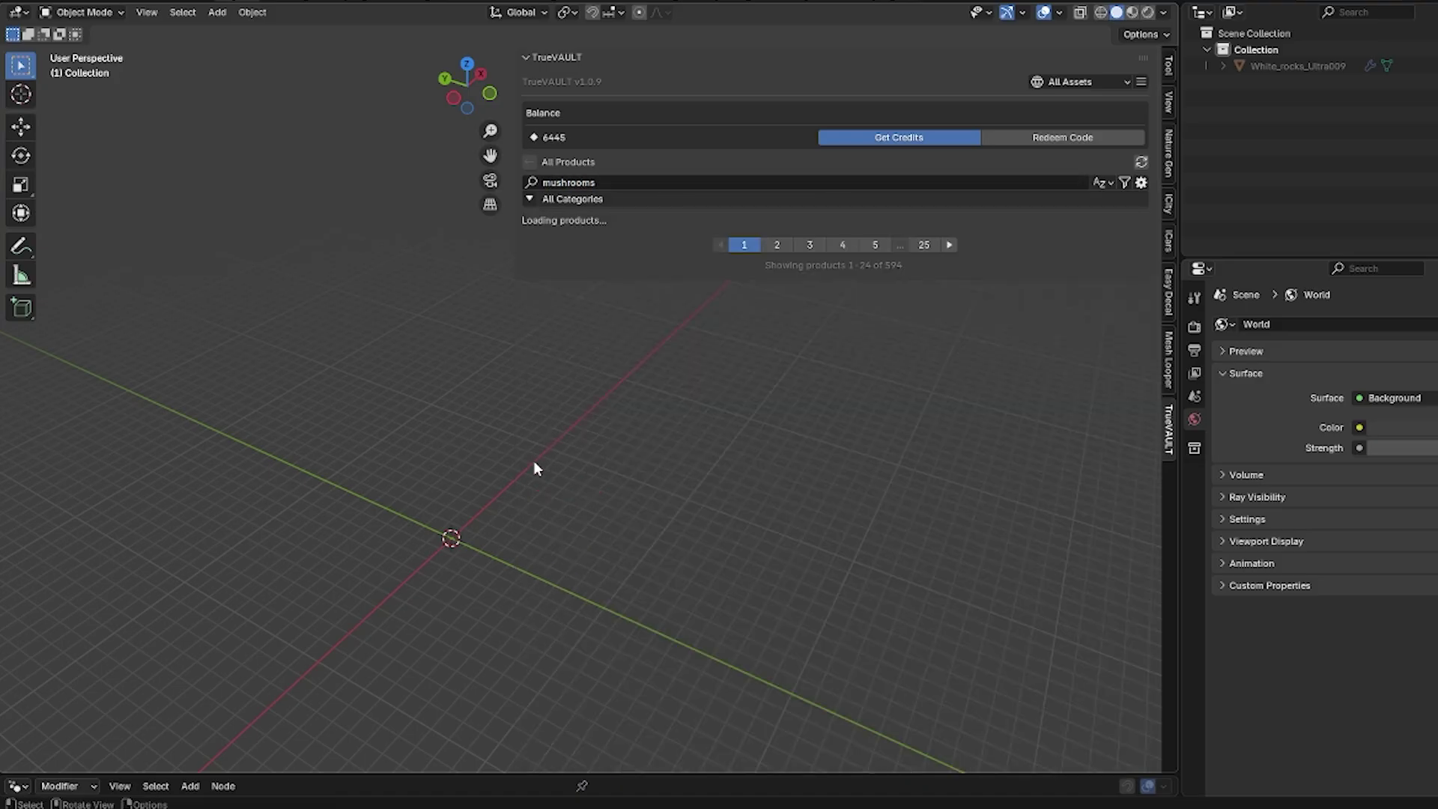
pyautogui.keyDown('shift'); pyautogui.moveTo(509, 511); pyautogui.dragTo(367, 442, button='middle'); pyautogui.keyUp('shift')
pyautogui.scroll(-4, 506, 424)
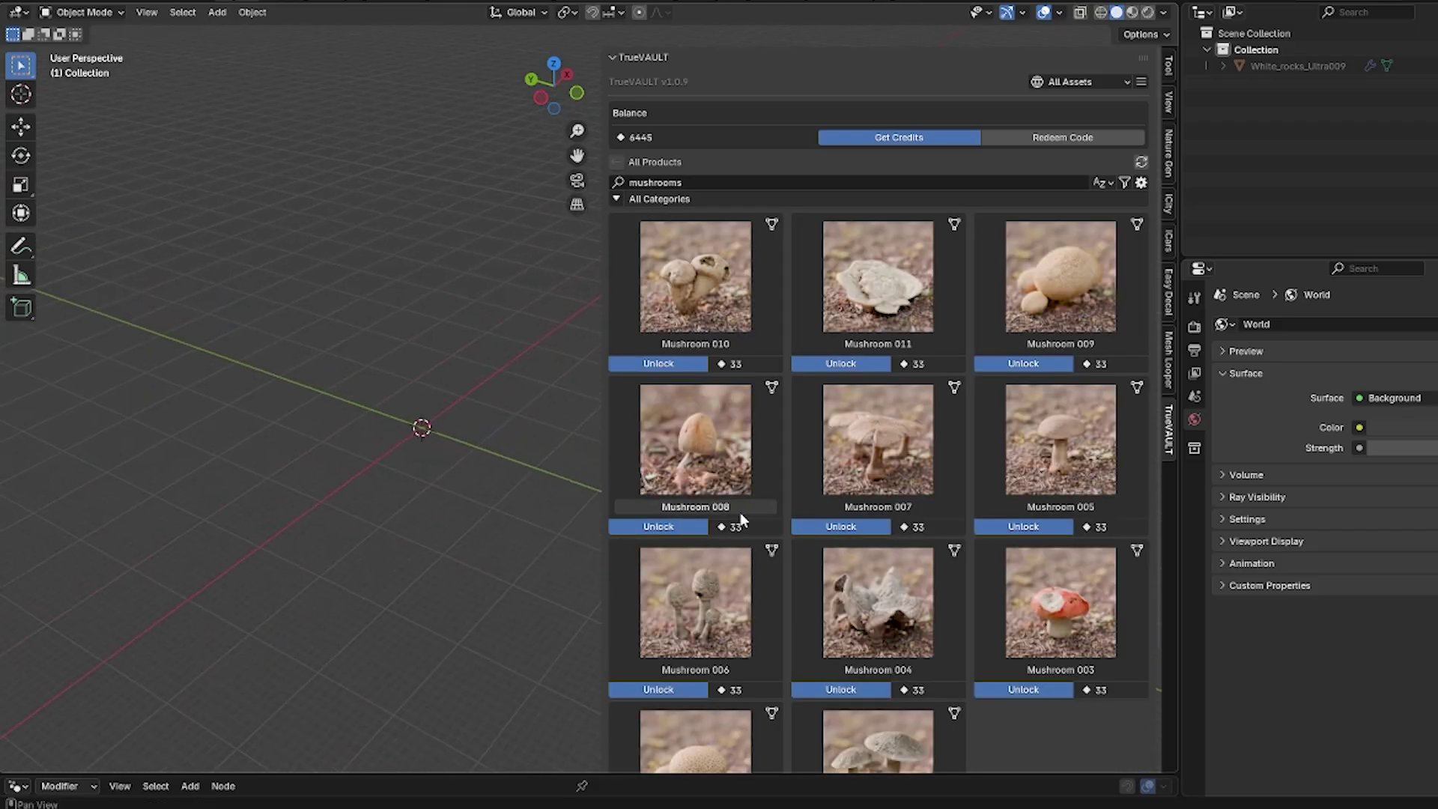
pyautogui.scroll(-4, 741, 519)
pyautogui.click(840, 558)
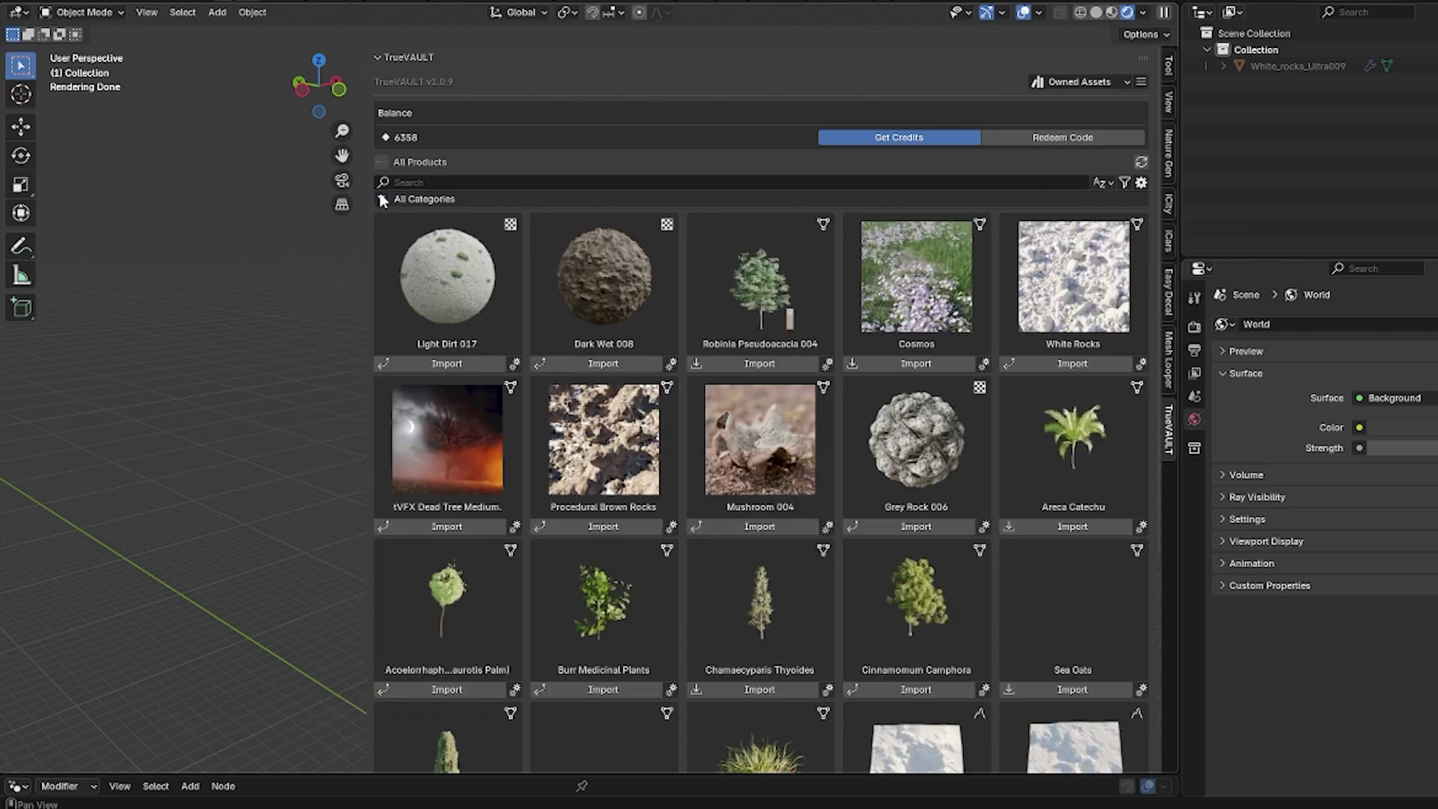
# Review the library's filter options and browse the filtered assets.
pyautogui.click(1125, 183)
pyautogui.click(1125, 215)
pyautogui.click(1122, 227)
pyautogui.scroll(-3, 769, 266)
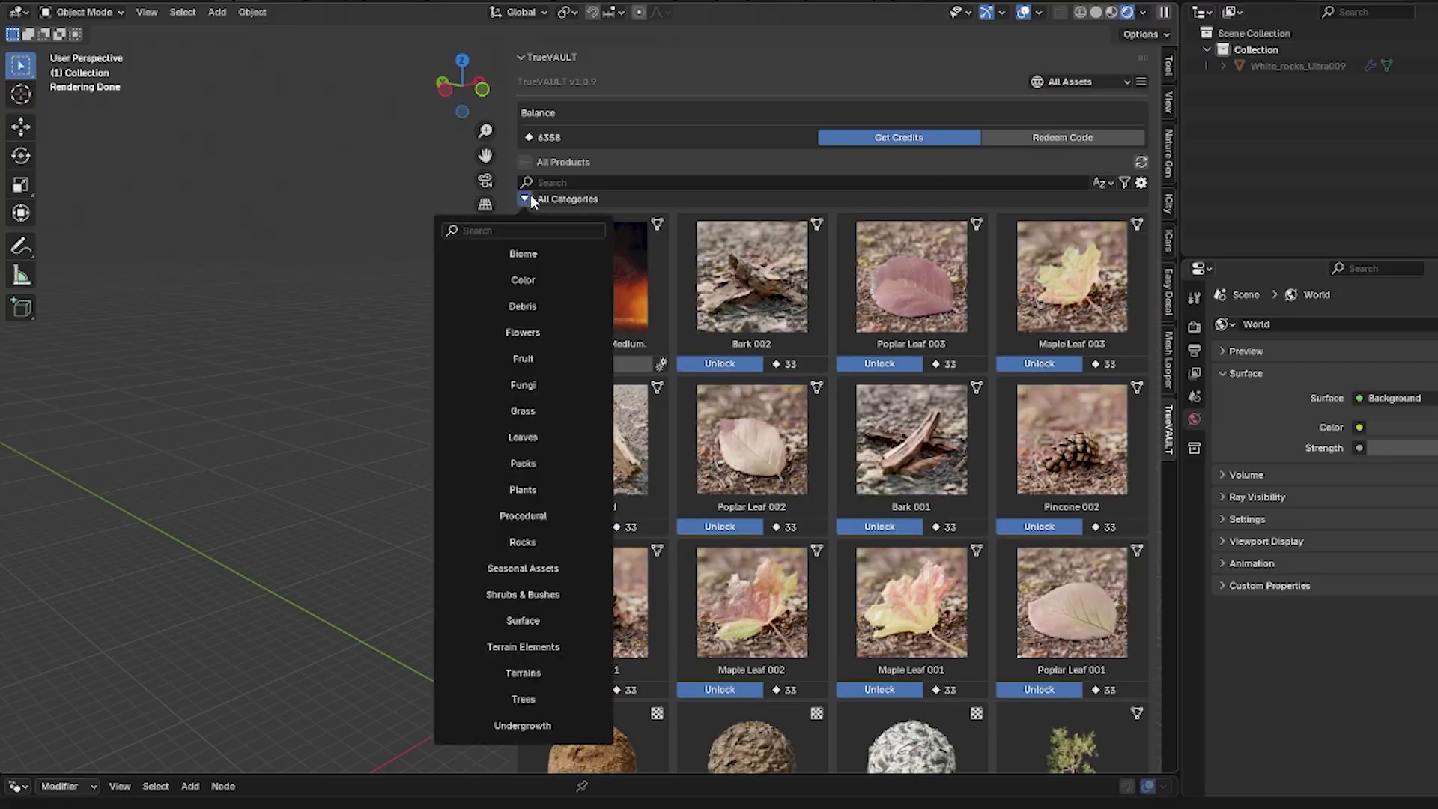
pyautogui.scroll(-4, 769, 336)
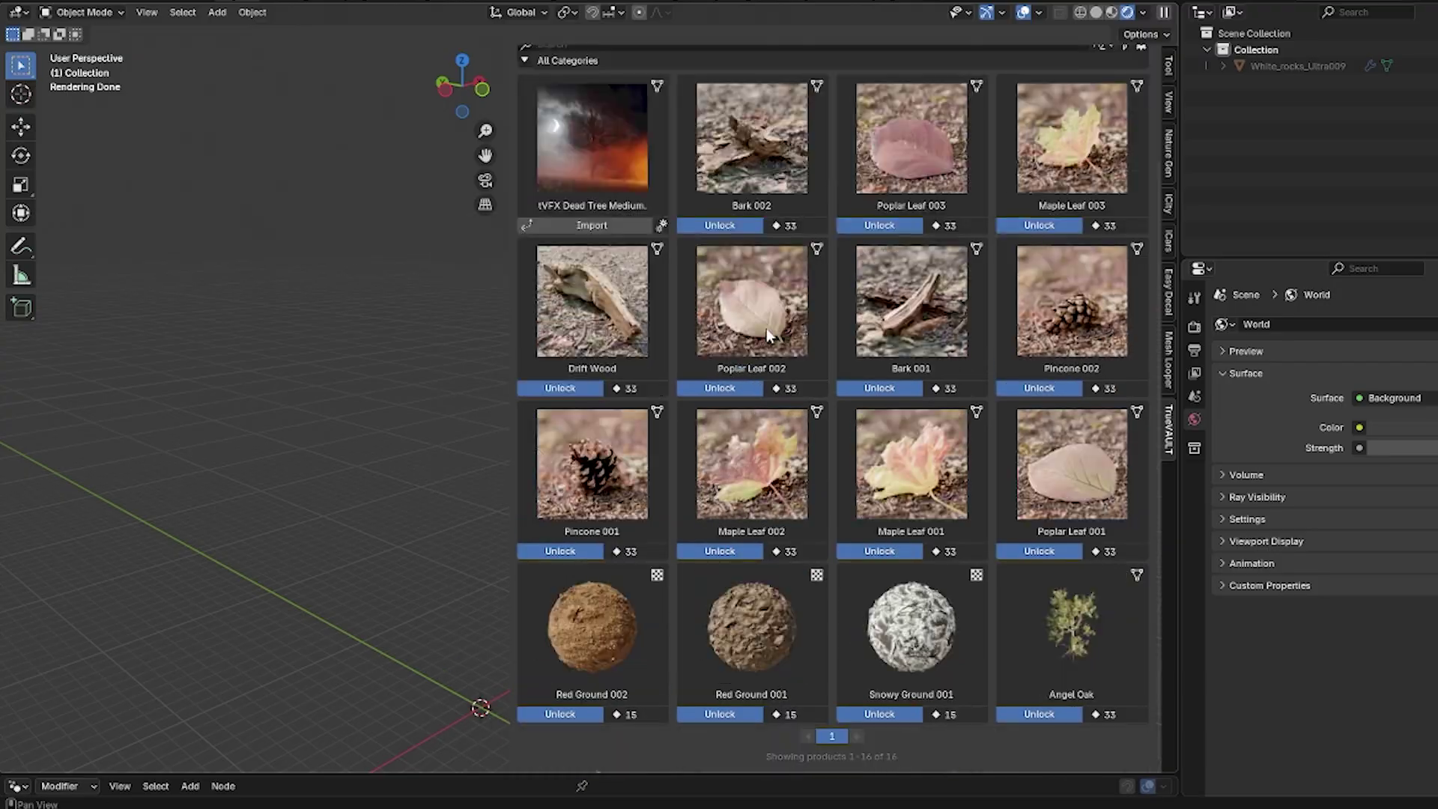
pyautogui.scroll(-5, 1055, 507)
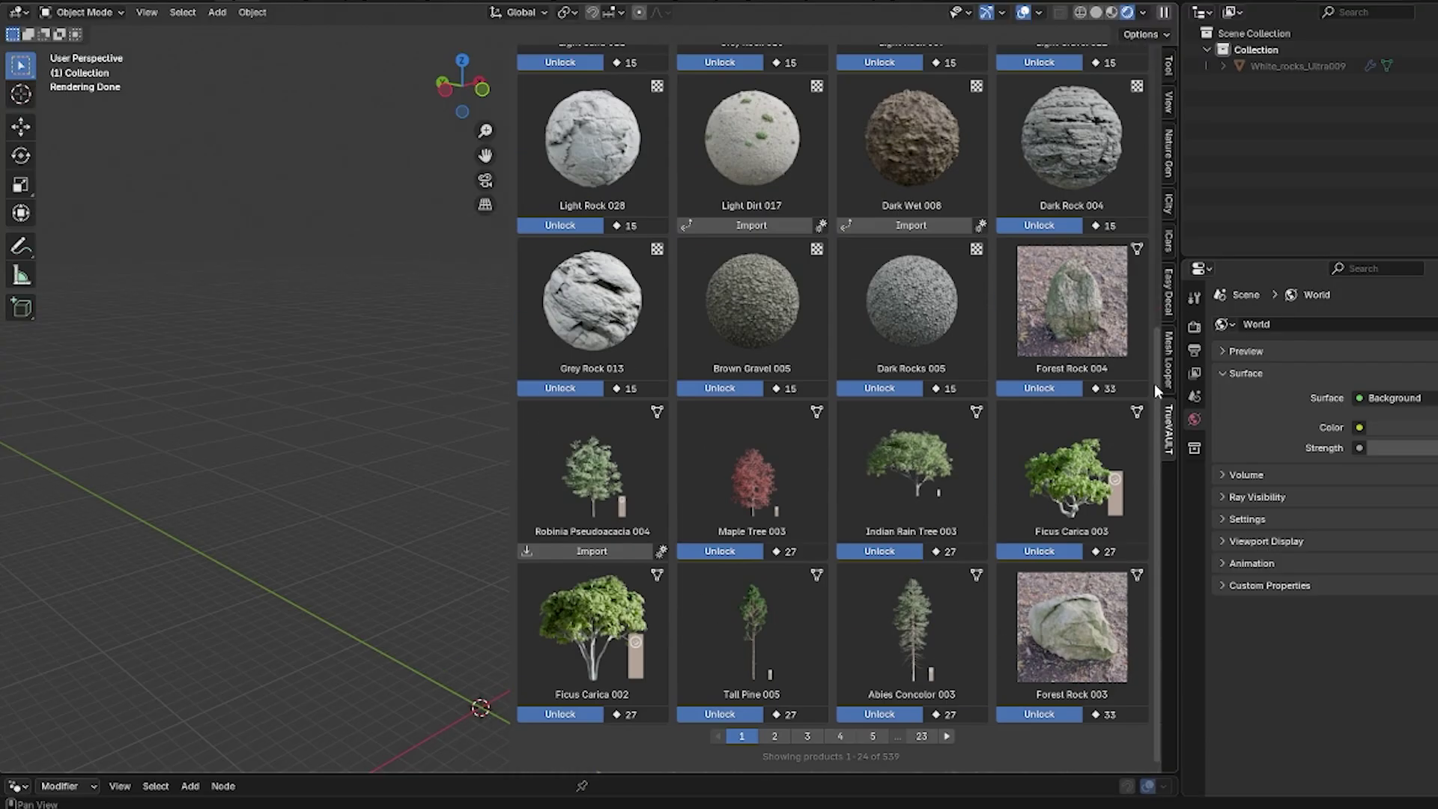
# Narrow the asset library to two columns and look through the first page of all assets.
pyautogui.moveTo(1155, 385)
pyautogui.mouseDown()
pyautogui.moveTo(1154, 122)
pyautogui.moveTo(1154, 408)
pyautogui.mouseUp()
pyautogui.moveTo(514, 480); pyautogui.dragTo(716, 487)
pyautogui.keyDown('shift'); pyautogui.moveTo(438, 572); pyautogui.dragTo(471, 319, button='middle'); pyautogui.keyUp('shift')
pyautogui.scroll(10, 935, 221)
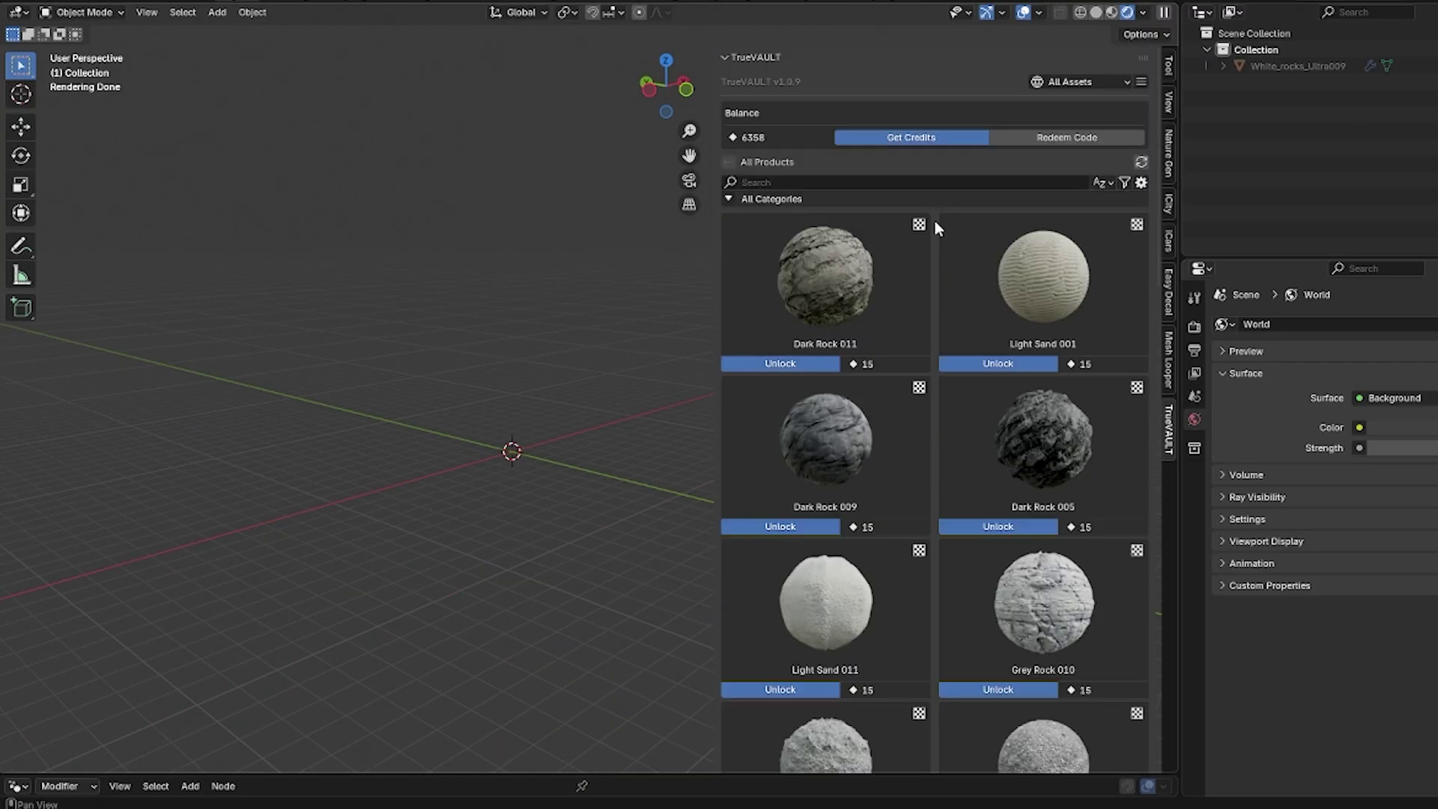
pyautogui.scroll(-10, 811, 212)
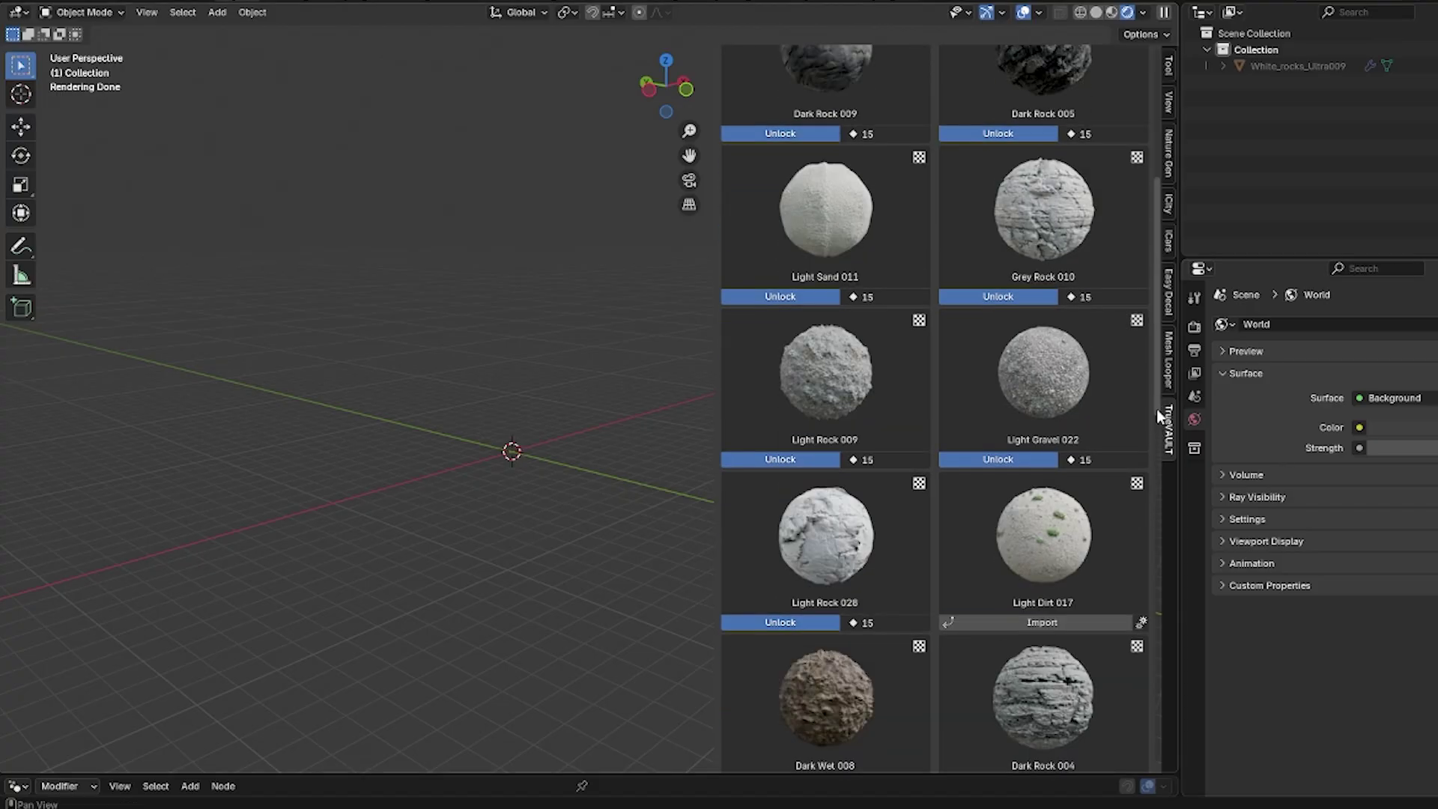
pyautogui.scroll(-10, 953, 536)
pyautogui.scroll(10, 1156, 581)
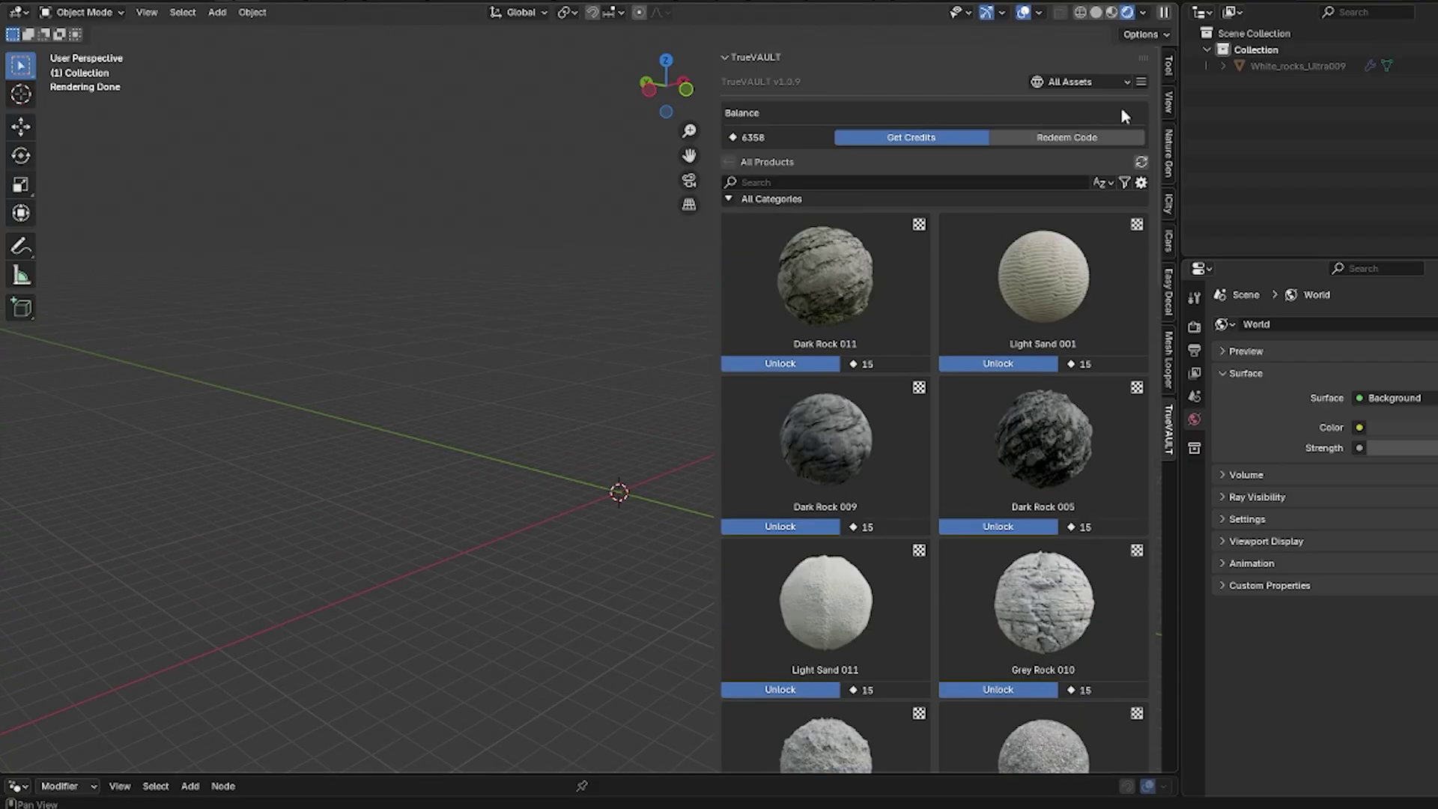
# Import Cosmos and tVFX Dead Tree Medium from the owned assets and place them in the scene.
pyautogui.click(1084, 141)
pyautogui.scroll(3, 869, 427)
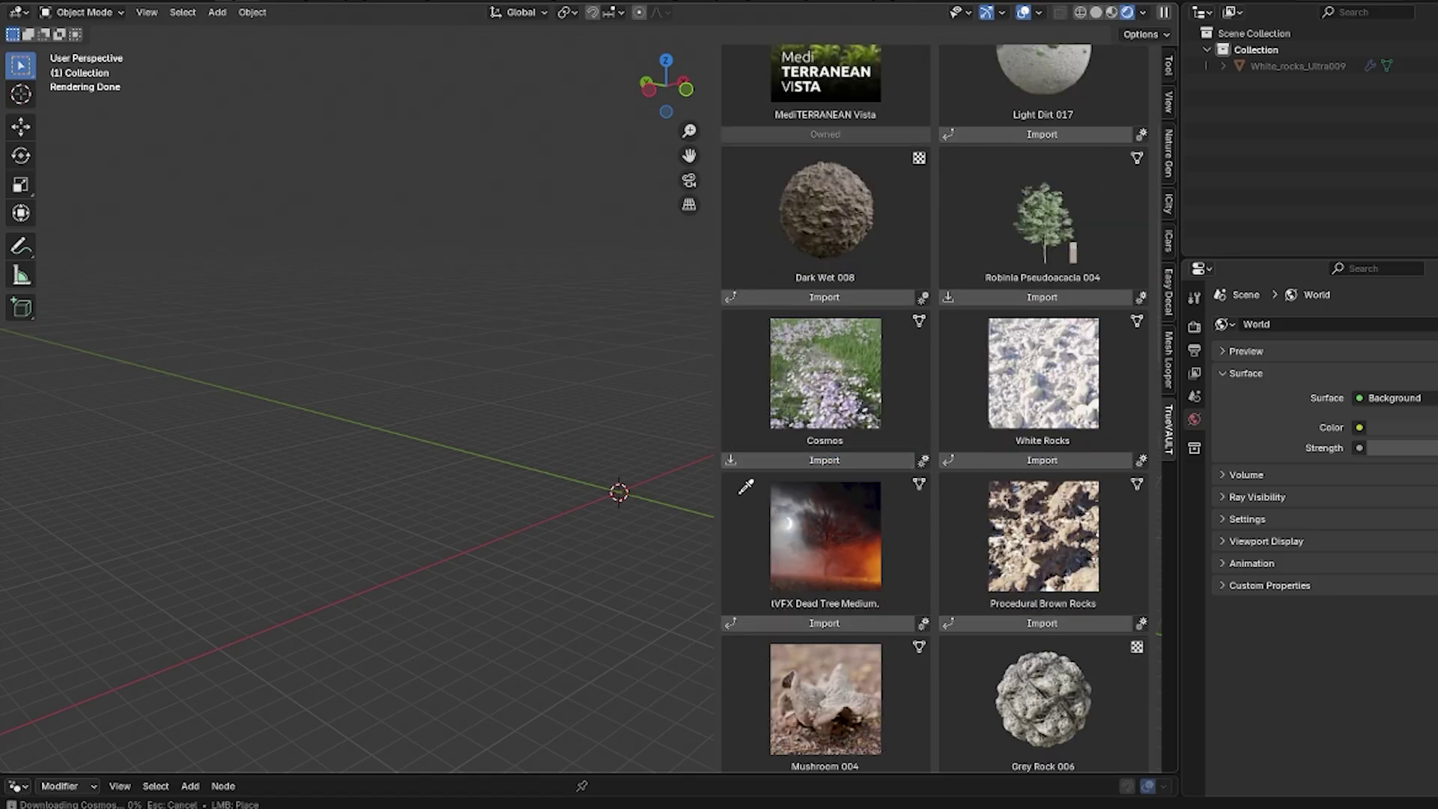
pyautogui.click(847, 628)
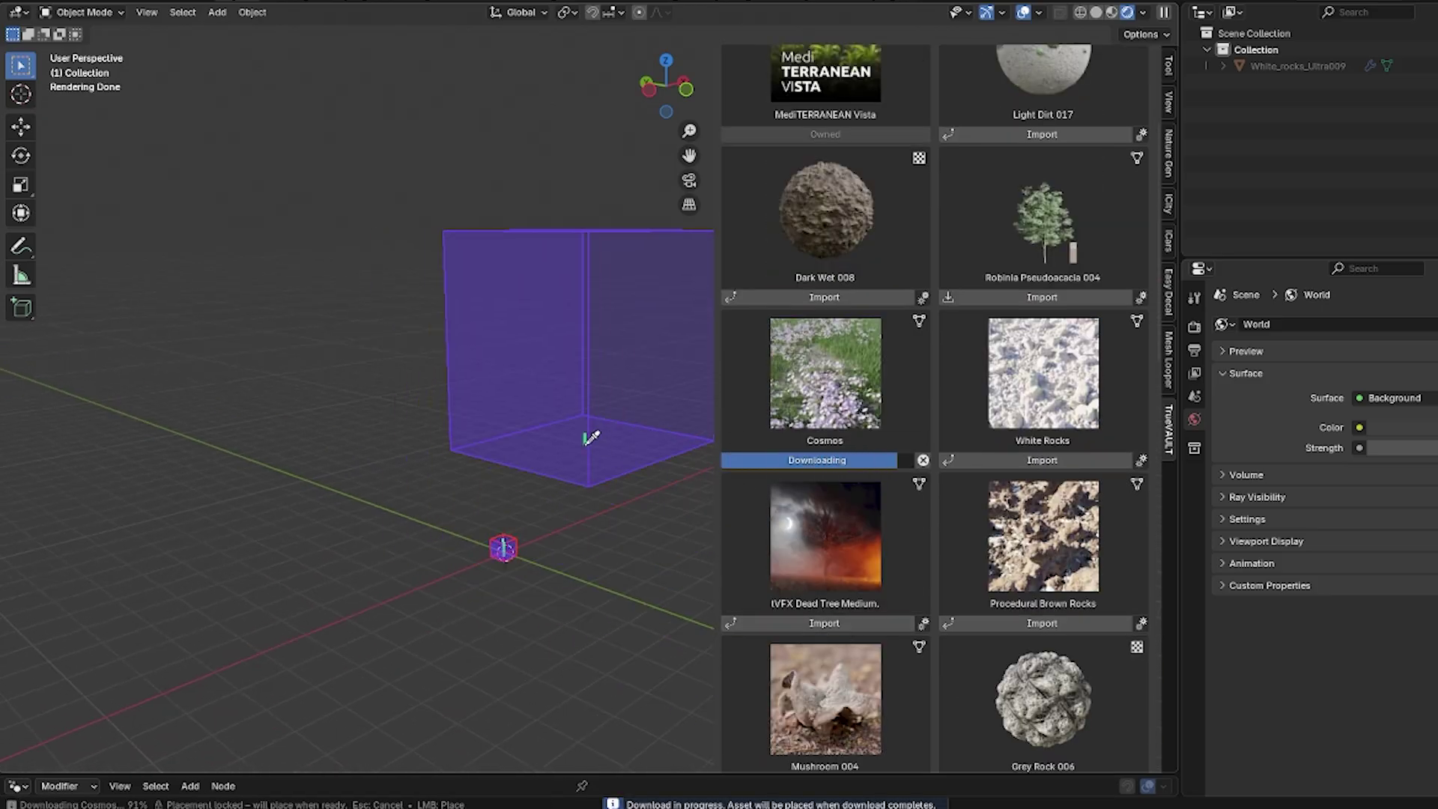
pyautogui.click(578, 477)
# Enlarge the Cosmos flowers standing in front of the dead tree.
pyautogui.click(504, 548)
pyautogui.press('s')
pyautogui.click(535, 553)
pyautogui.moveTo(536, 553); pyautogui.dragTo(497, 552, button='middle')
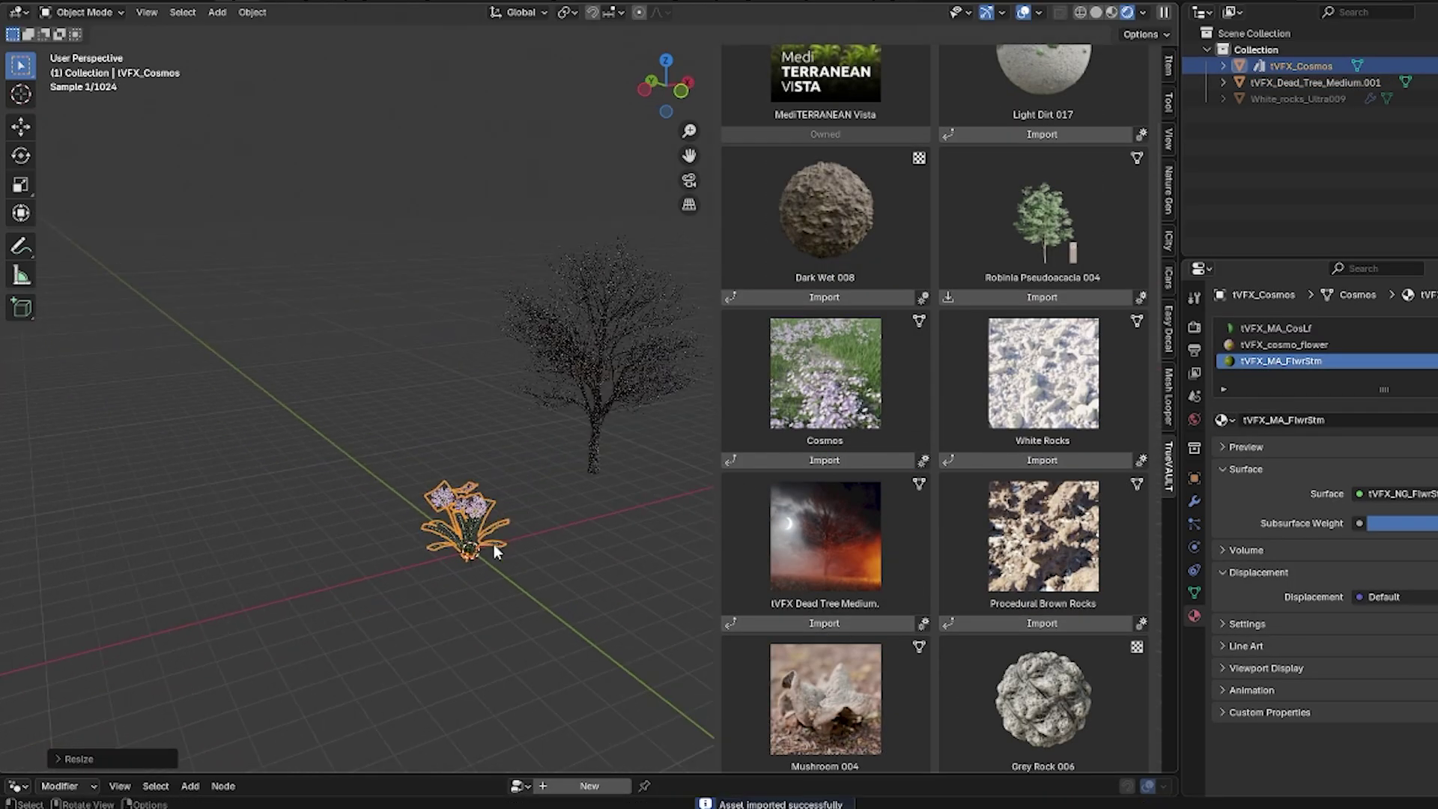
# Import Procedural Brown Rocks beside the Cosmos flowers and enlarge them to a big rock mass.
pyautogui.click(555, 565)
pyautogui.click(578, 563)
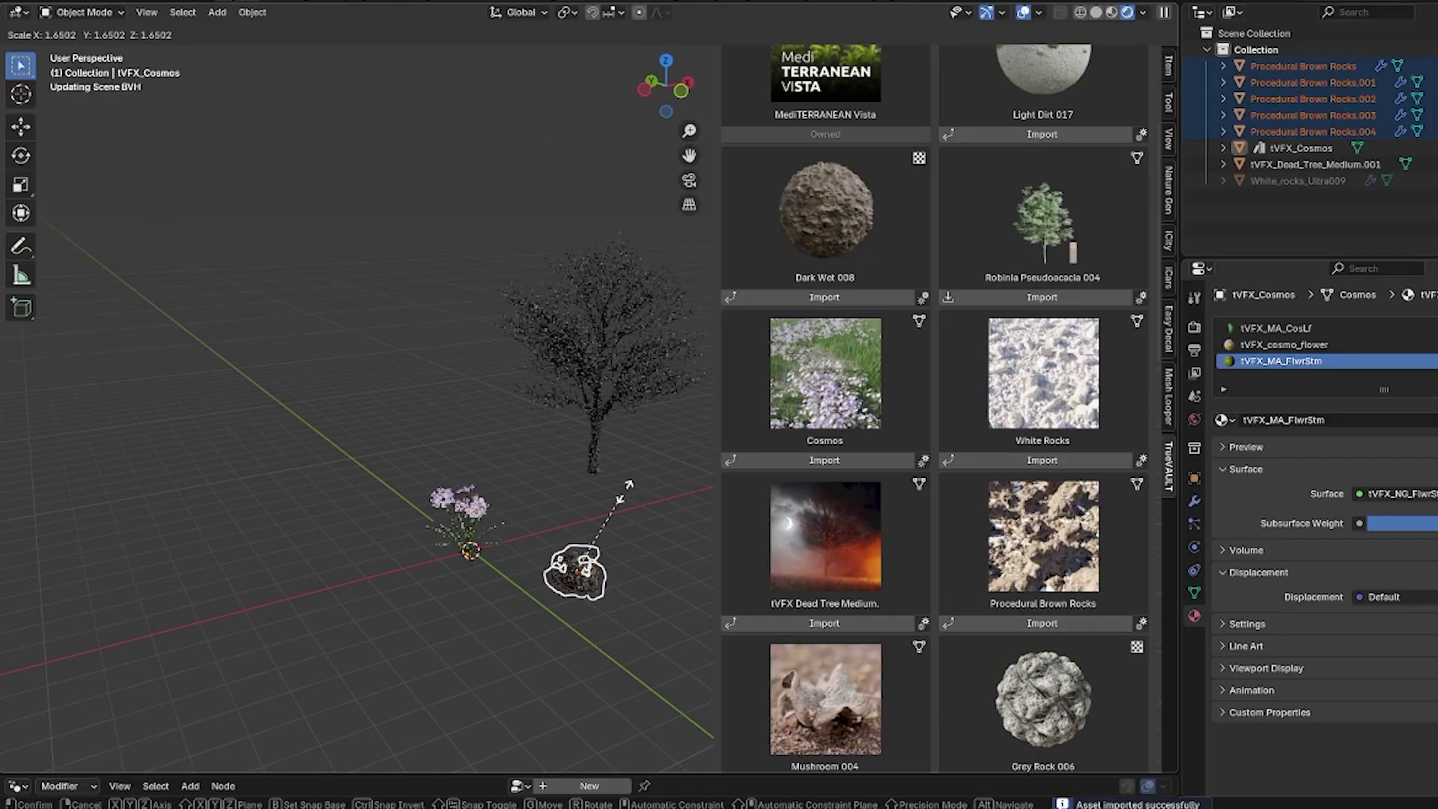
pyautogui.moveTo(654, 533); pyautogui.dragTo(584, 611, button='middle')
pyautogui.scroll(-3, 852, 660)
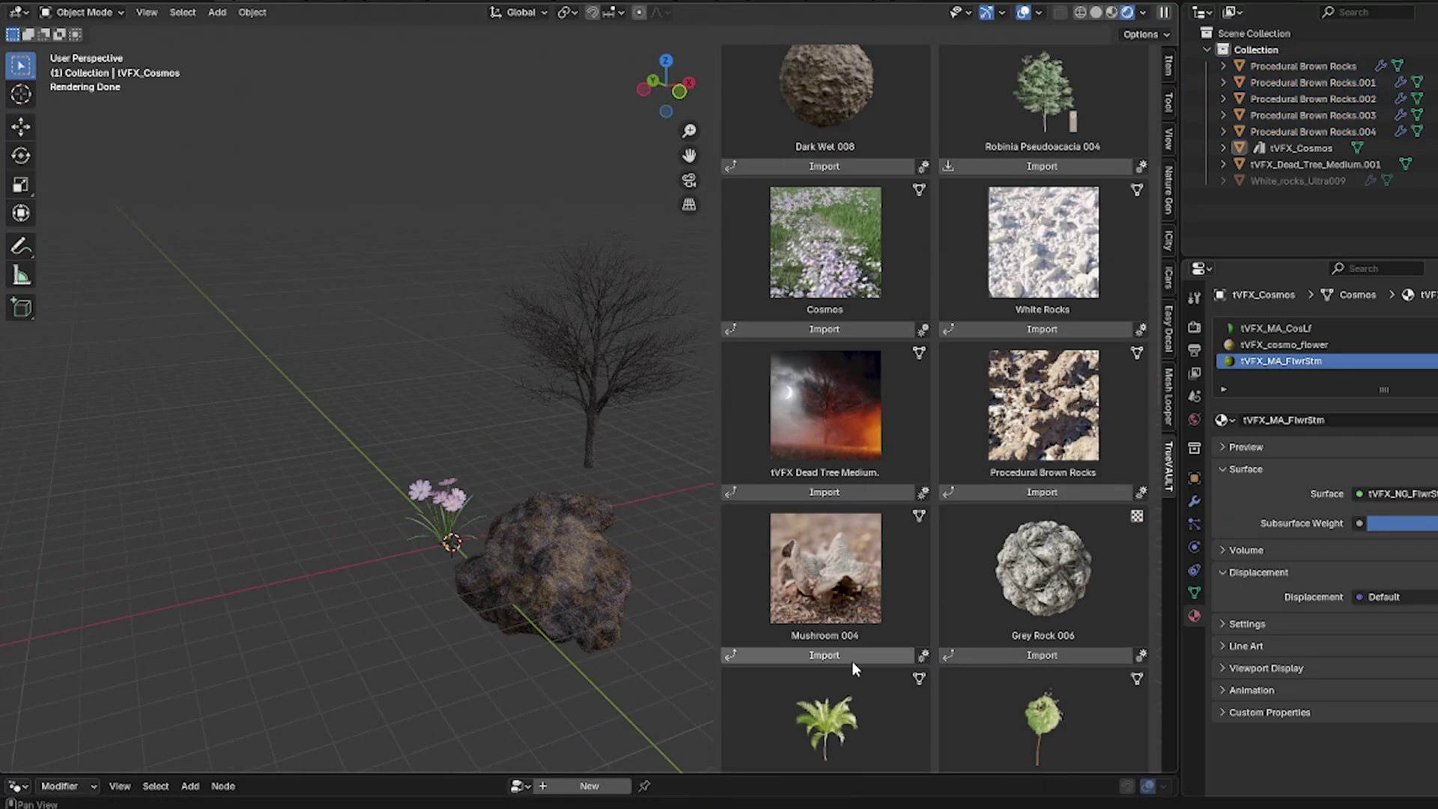
# Import Mushroom 004 on the ground in front of the Cosmos flowers and enlarge it.
pyautogui.click(336, 621)
pyautogui.press('s')
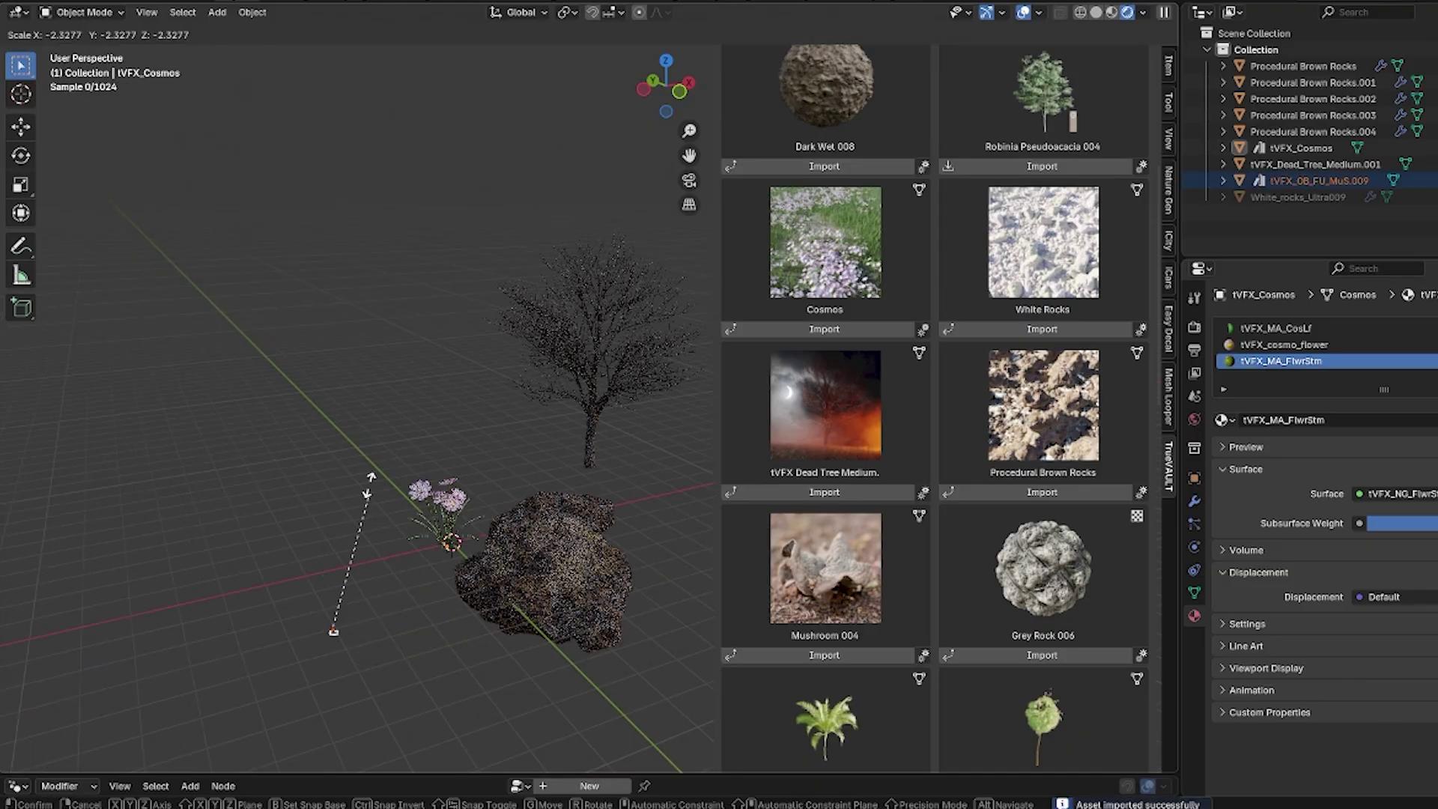
pyautogui.click(402, 382)
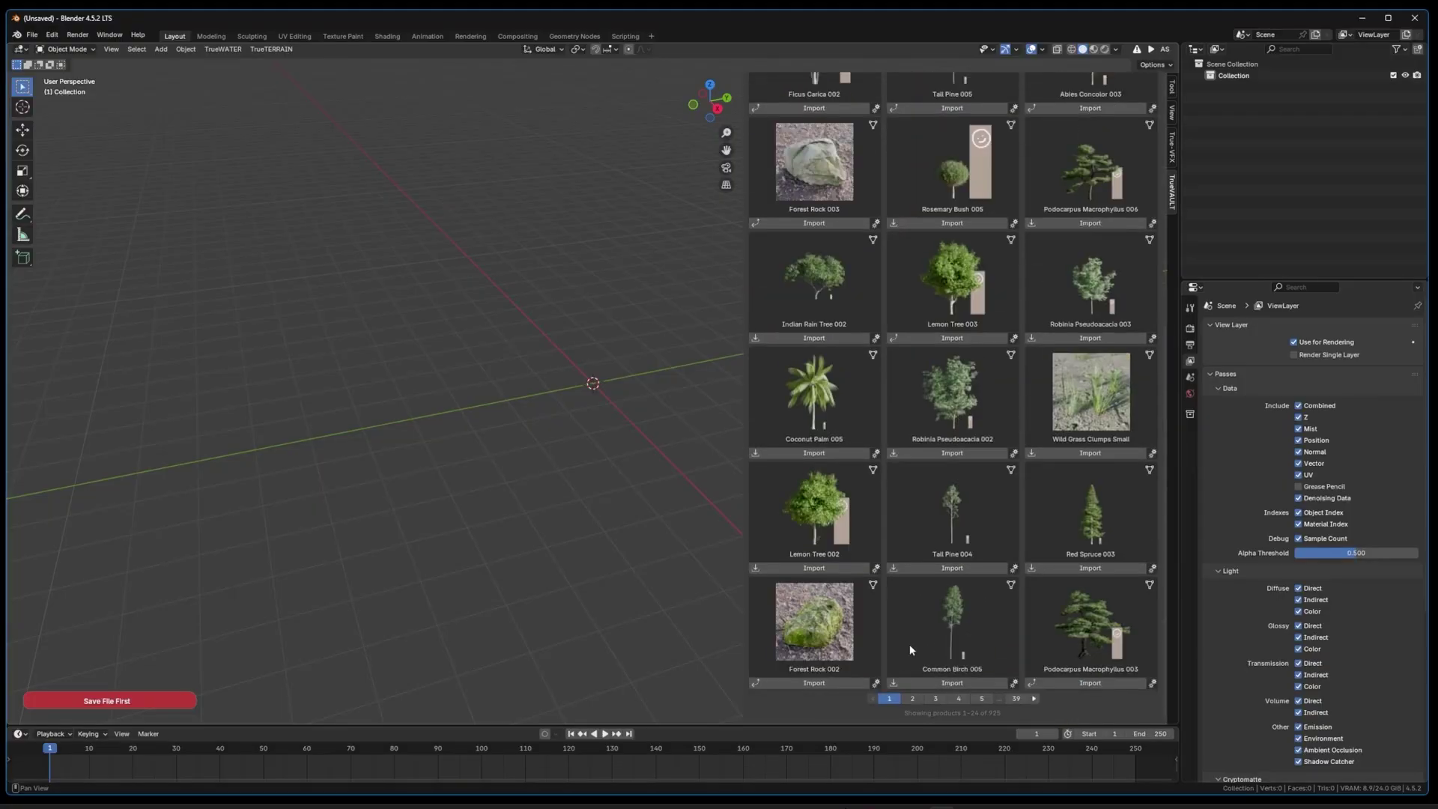
# Import Japanese Larch 003 from the second page of all assets into the empty scene.
pyautogui.click(912, 698)
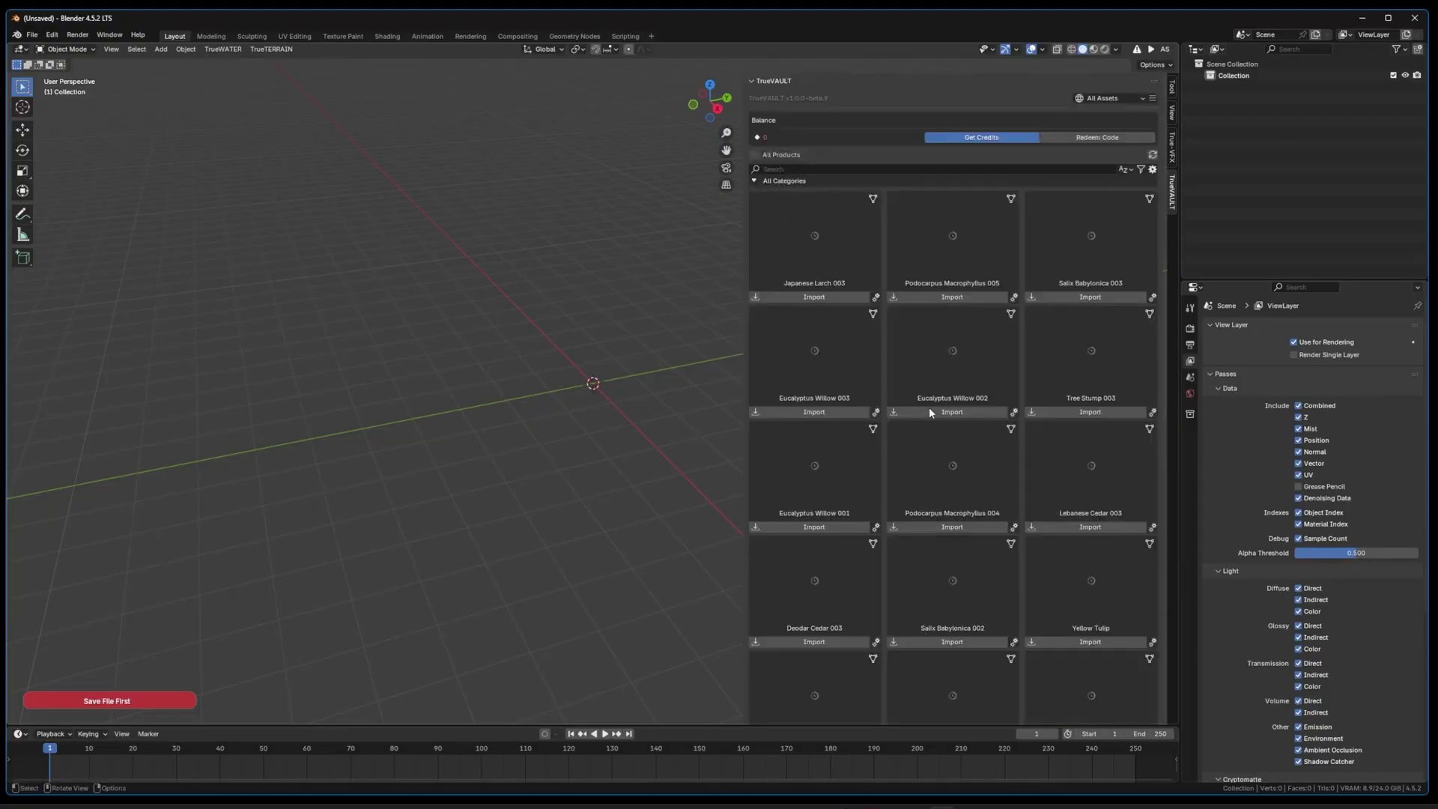
pyautogui.scroll(-3, 966, 390)
pyautogui.scroll(8, 945, 420)
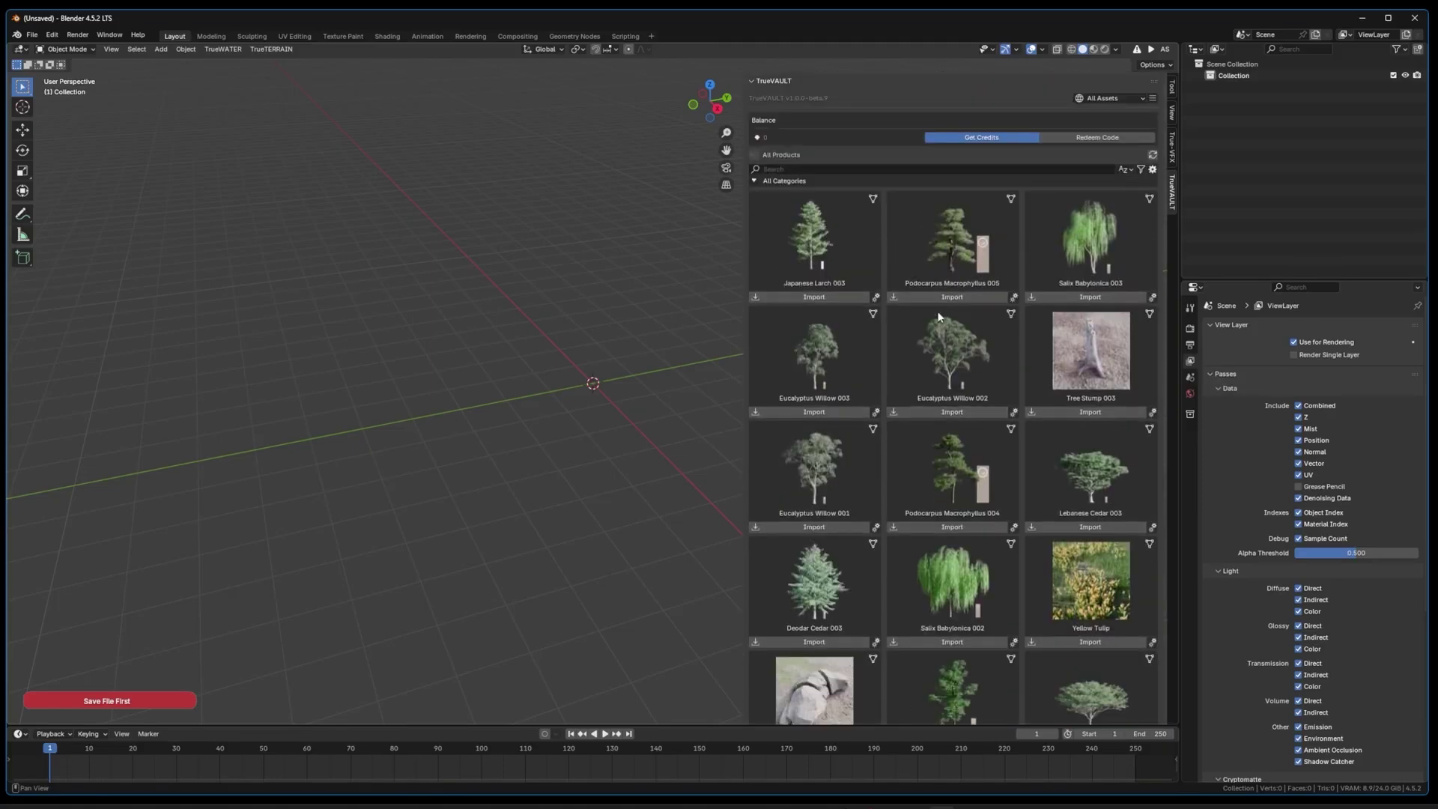
pyautogui.click(814, 298)
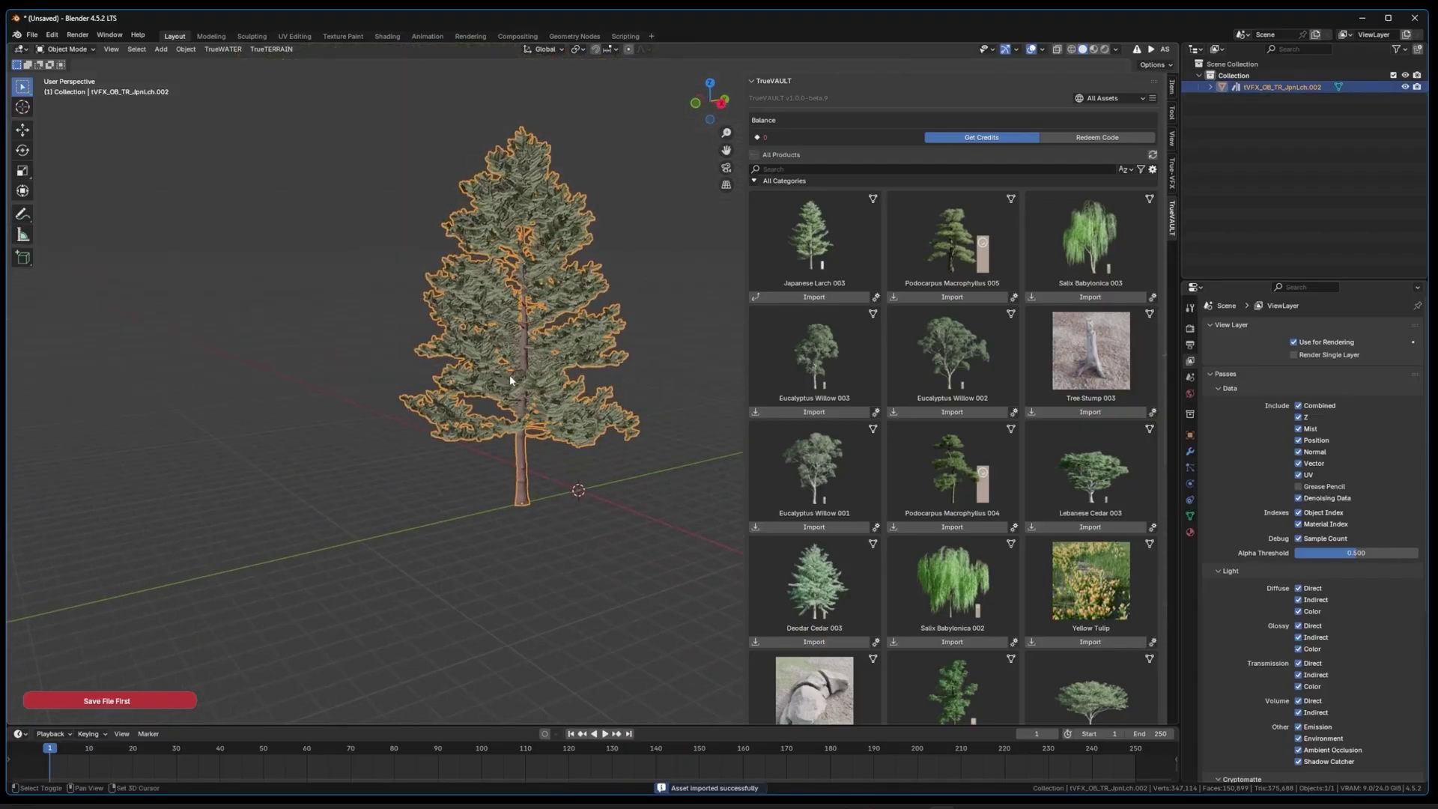
# Show the scene in rendered shading and place Eucalyptus Willow 002 beside the Japanese larch.
pyautogui.press('z')
pyautogui.click(507, 313)
pyautogui.moveTo(507, 311); pyautogui.dragTo(600, 299, button='middle')
pyautogui.moveTo(511, 239)
pyautogui.keyDown('shift'); pyautogui.mouseDown(button='middle')
pyautogui.moveTo(447, 315)
pyautogui.moveTo(590, 340)
pyautogui.moveTo(472, 364)
pyautogui.mouseUp(button='middle'); pyautogui.keyUp('shift')
pyautogui.scroll(-4, 510, 330)
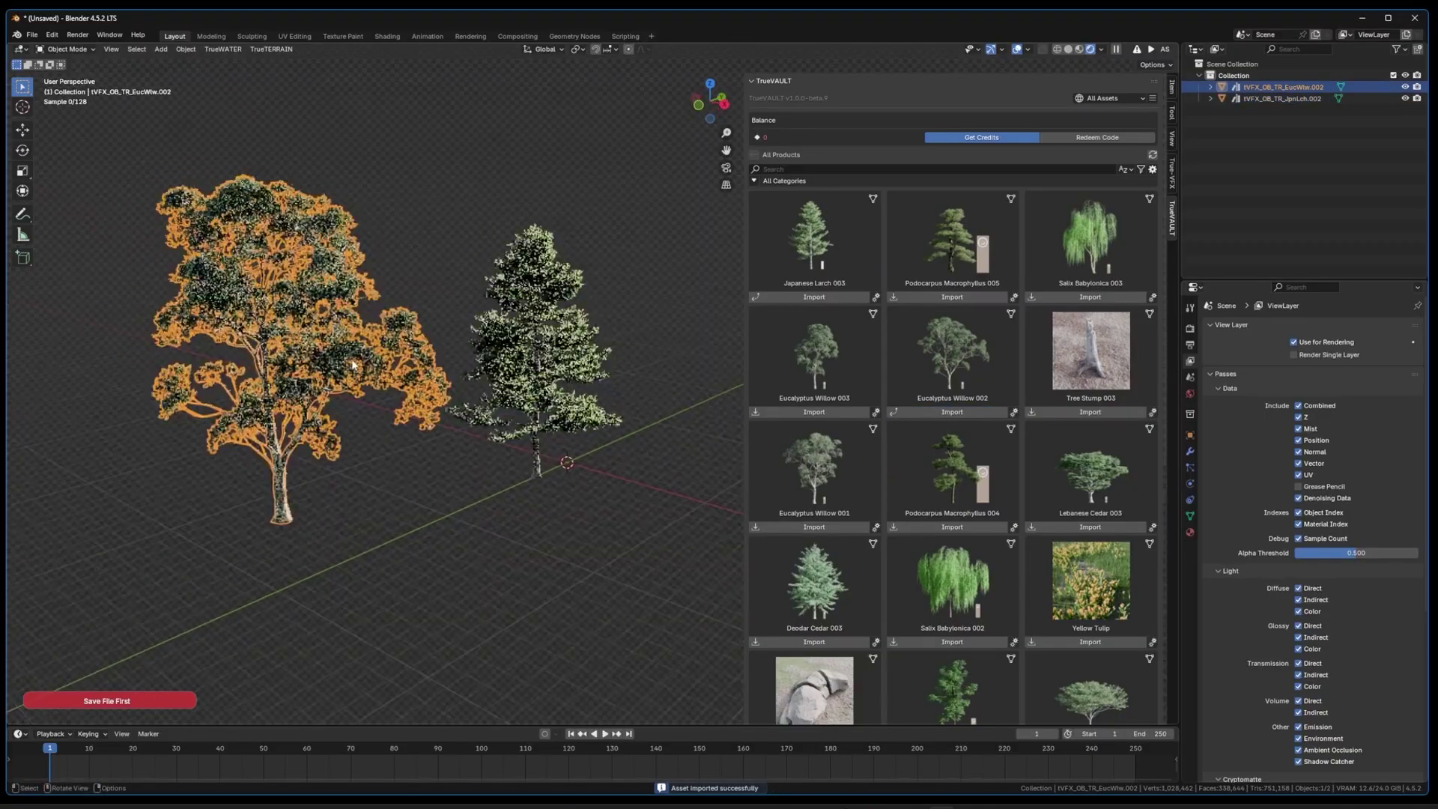
# Select the Japanese larch and toggle the viewport overlays off and on to inspect both rendered trees.
pyautogui.click(1018, 51)
pyautogui.moveTo(524, 360); pyautogui.dragTo(449, 359, button='middle')
pyautogui.click(566, 352)
pyautogui.click(1017, 50)
pyautogui.moveTo(517, 450); pyautogui.dragTo(592, 465, button='middle')
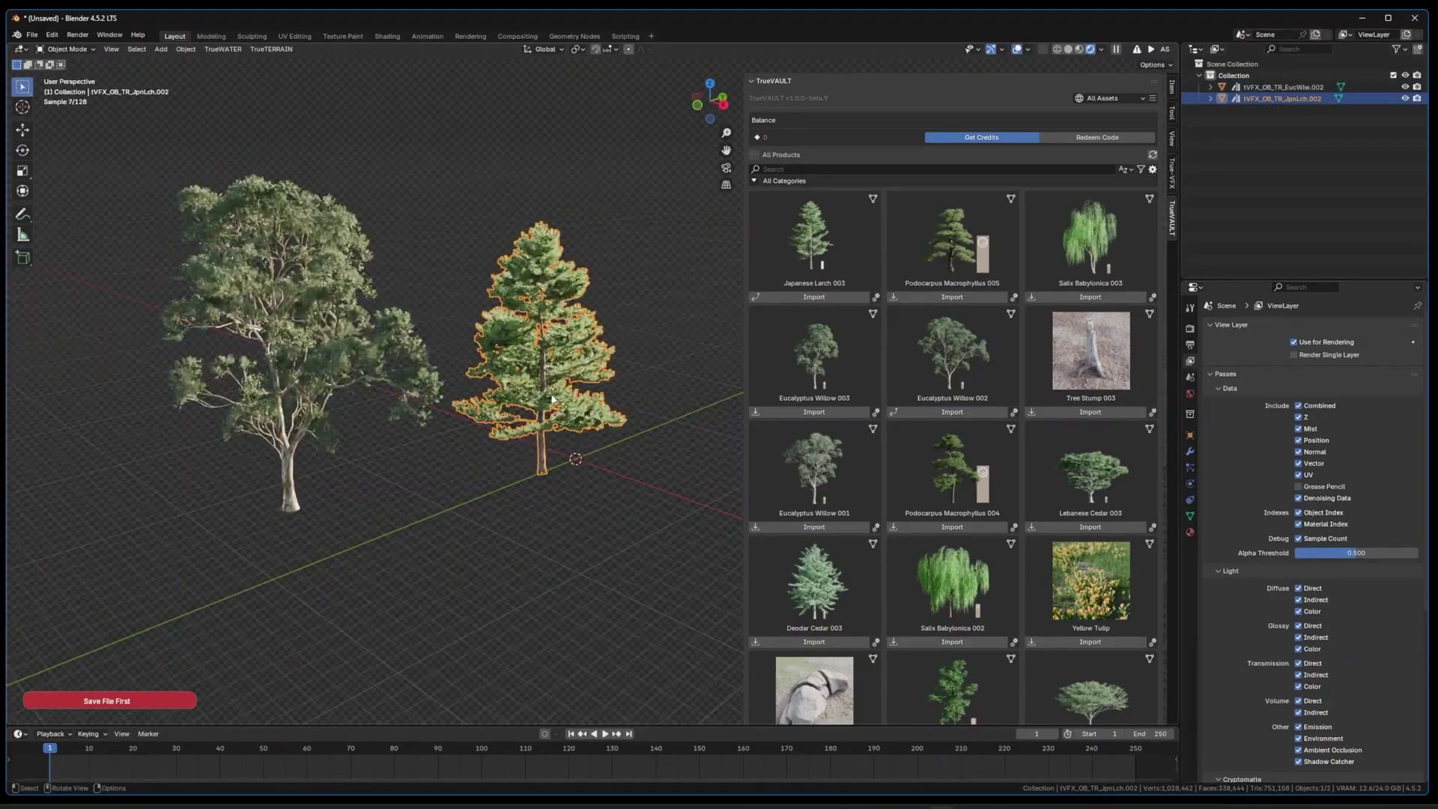
# Import Lebanese Cedar 003, clear its location and rotation, and move it across the ground plane to stand behind the larch.
pyautogui.scroll(2, 597, 468)
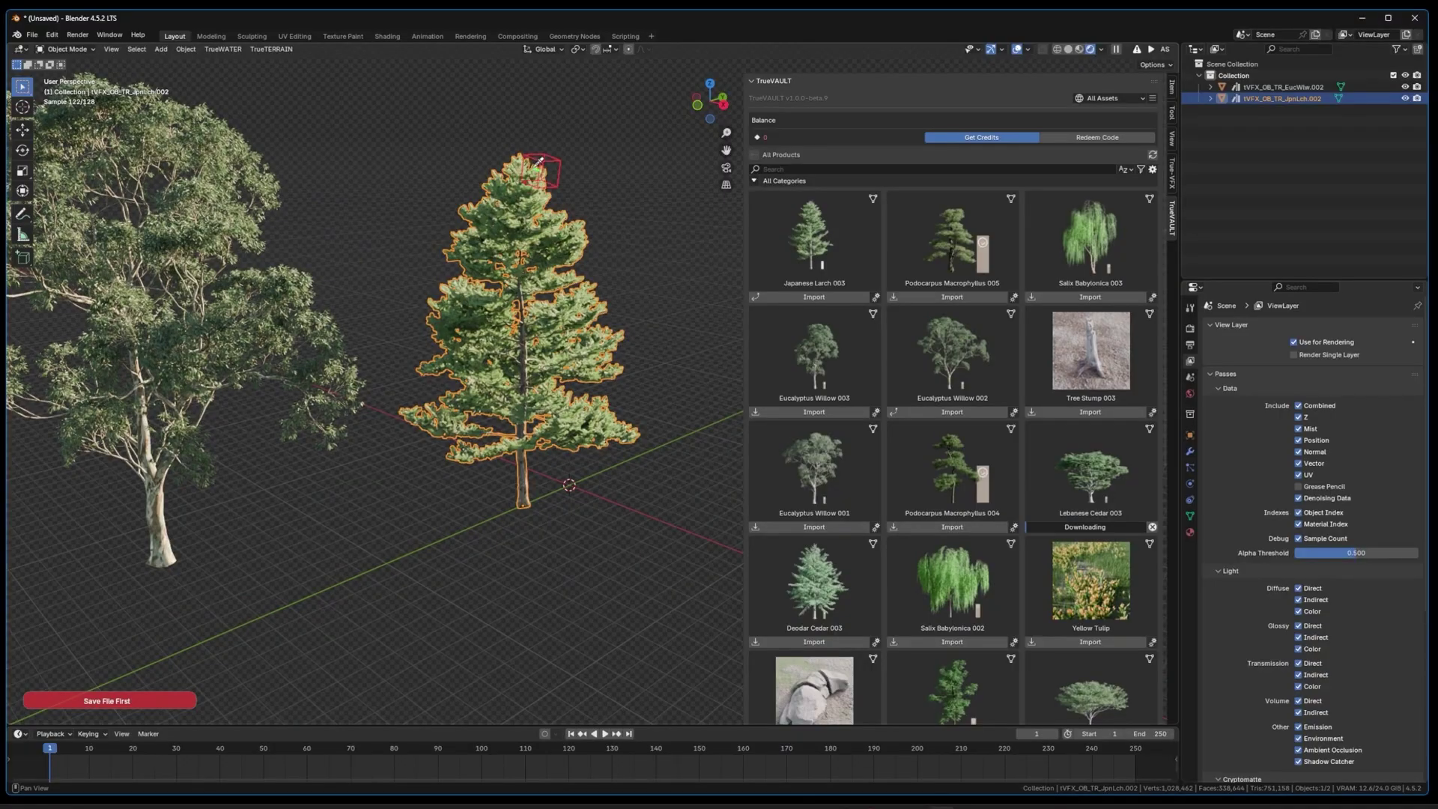
pyautogui.moveTo(539, 161); pyautogui.dragTo(567, 253, button='middle')
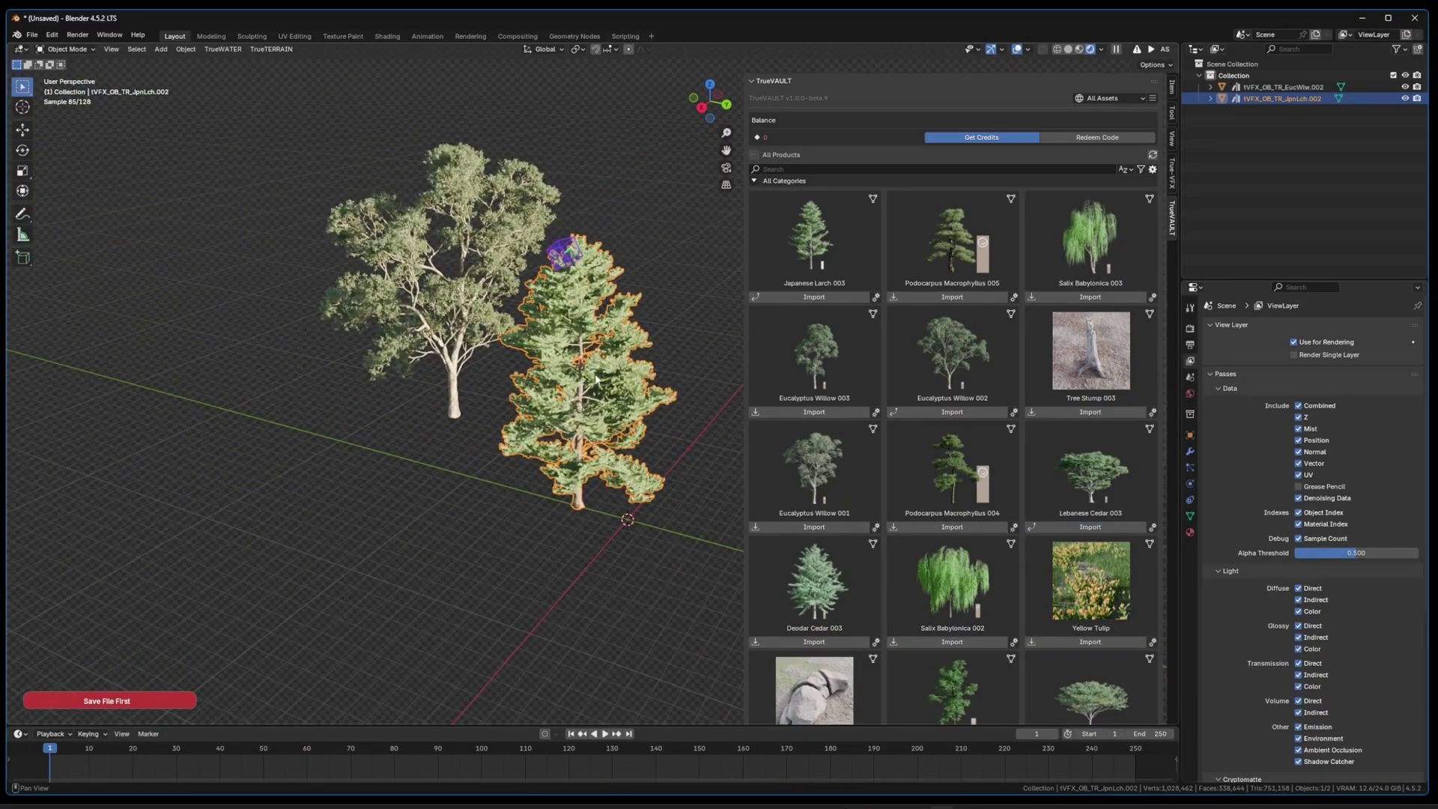
pyautogui.moveTo(613, 371); pyautogui.dragTo(390, 383, button='middle')
pyautogui.click(389, 340)
pyautogui.hotkey('alt', 'g')
pyautogui.hotkey('alt', 'r')
pyautogui.press('g')
pyautogui.hotkey('shift', 'z')
pyautogui.click(526, 305)
pyautogui.moveTo(526, 305); pyautogui.dragTo(573, 292, button='middle')
pyautogui.scroll(2, 573, 292)
# Look through the second page of assets and examine the larch and cedar up close in the rendered view.
pyautogui.scroll(-12, 979, 507)
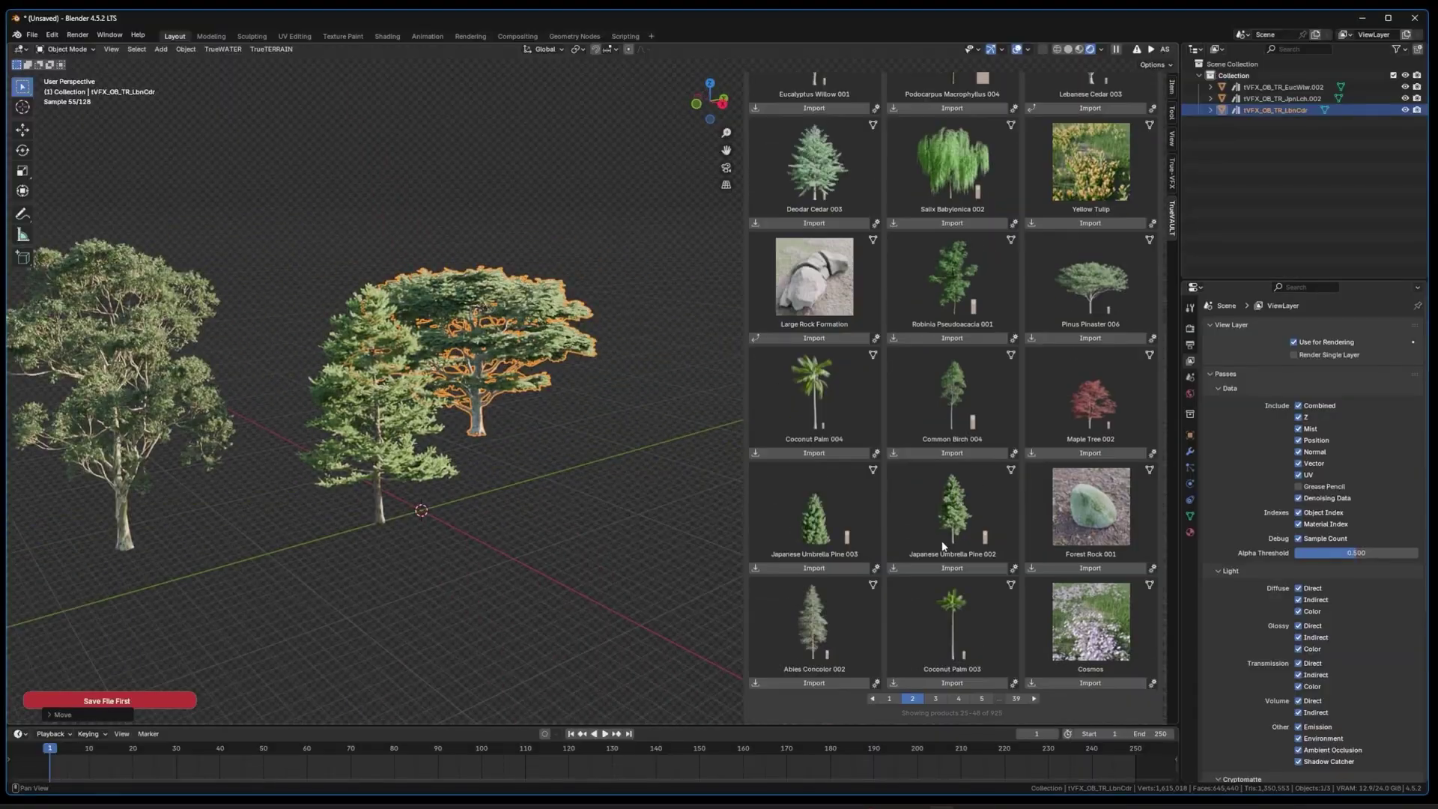
pyautogui.scroll(12, 937, 449)
pyautogui.scroll(-12, 910, 314)
pyautogui.scroll(2, 525, 360)
pyautogui.moveTo(449, 390); pyautogui.dragTo(414, 454, button='middle')
pyautogui.click(480, 378)
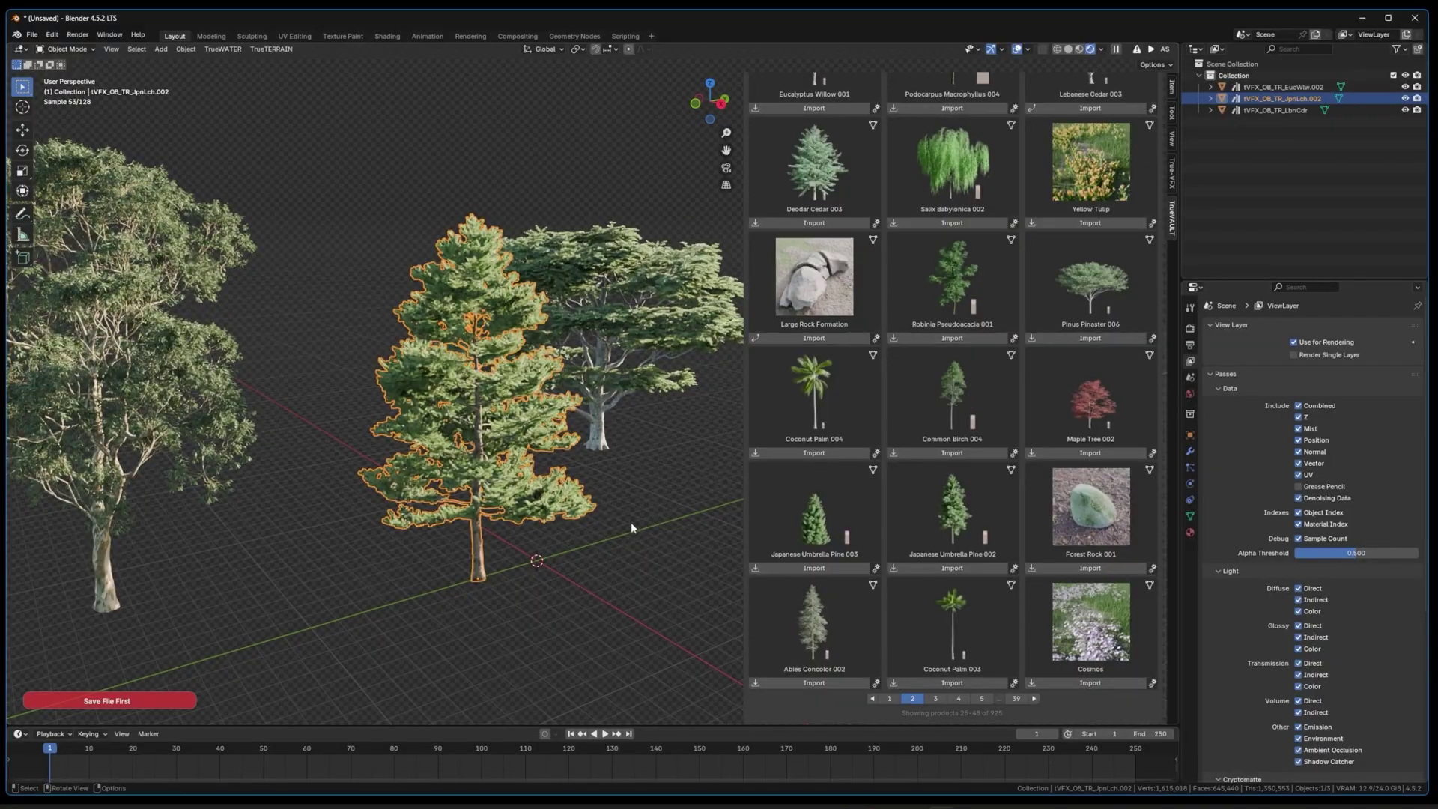
pyautogui.scroll(-1, 631, 524)
pyautogui.keyDown('shift'); pyautogui.moveTo(630, 523); pyautogui.dragTo(553, 500, button='middle'); pyautogui.keyUp('shift')
pyautogui.scroll(12, 944, 385)
pyautogui.keyDown('shift'); pyautogui.moveTo(514, 448); pyautogui.dragTo(494, 407, button='middle'); pyautogui.keyUp('shift')
pyautogui.scroll(3, 494, 406)
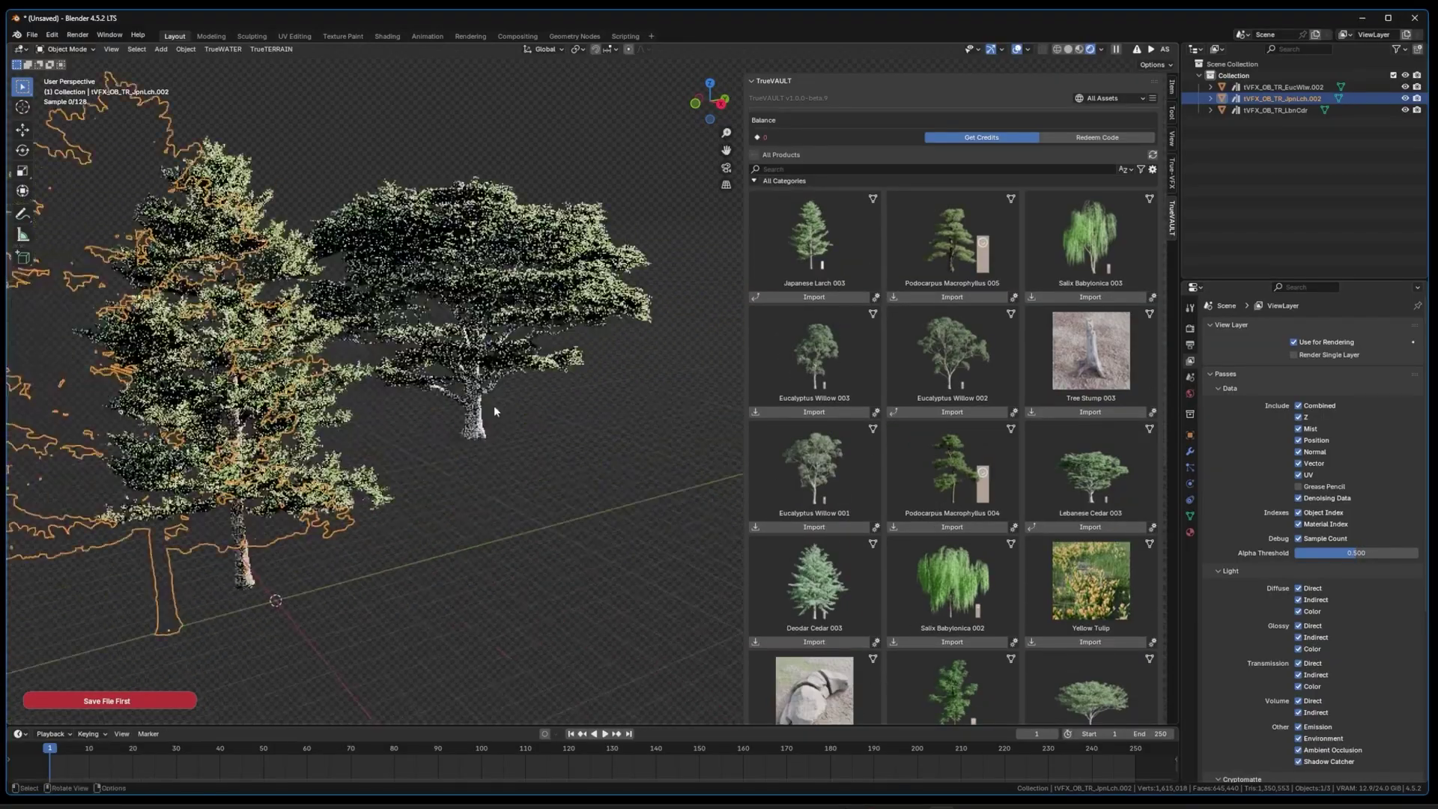
pyautogui.scroll(3, 510, 409)
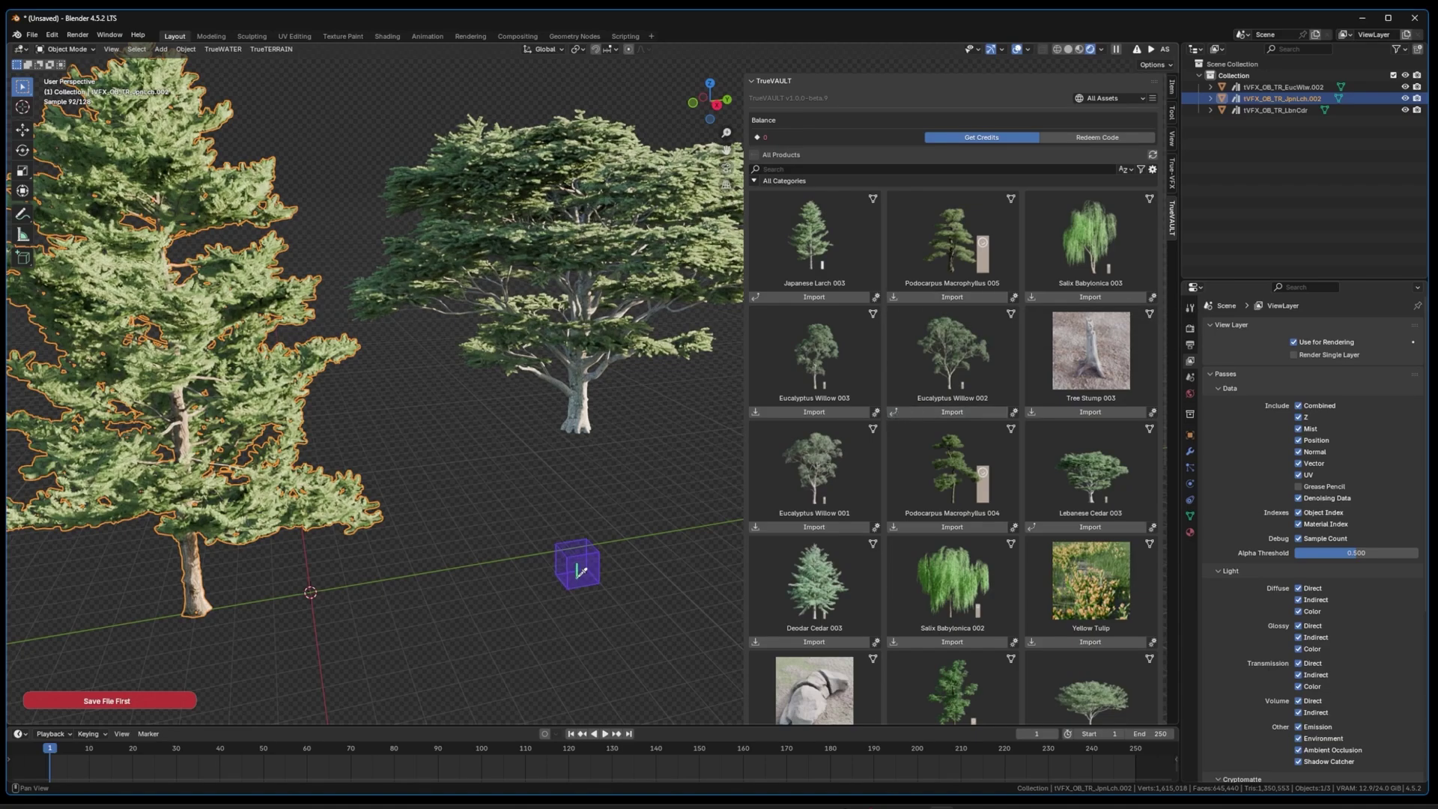
# Place extra copies of Lebanese Cedar 003 near the existing trees and delete them.
pyautogui.click(577, 576)
pyautogui.press('x')
pyautogui.click(647, 555)
pyautogui.click(1090, 527)
pyautogui.click(565, 515)
pyautogui.press('x')
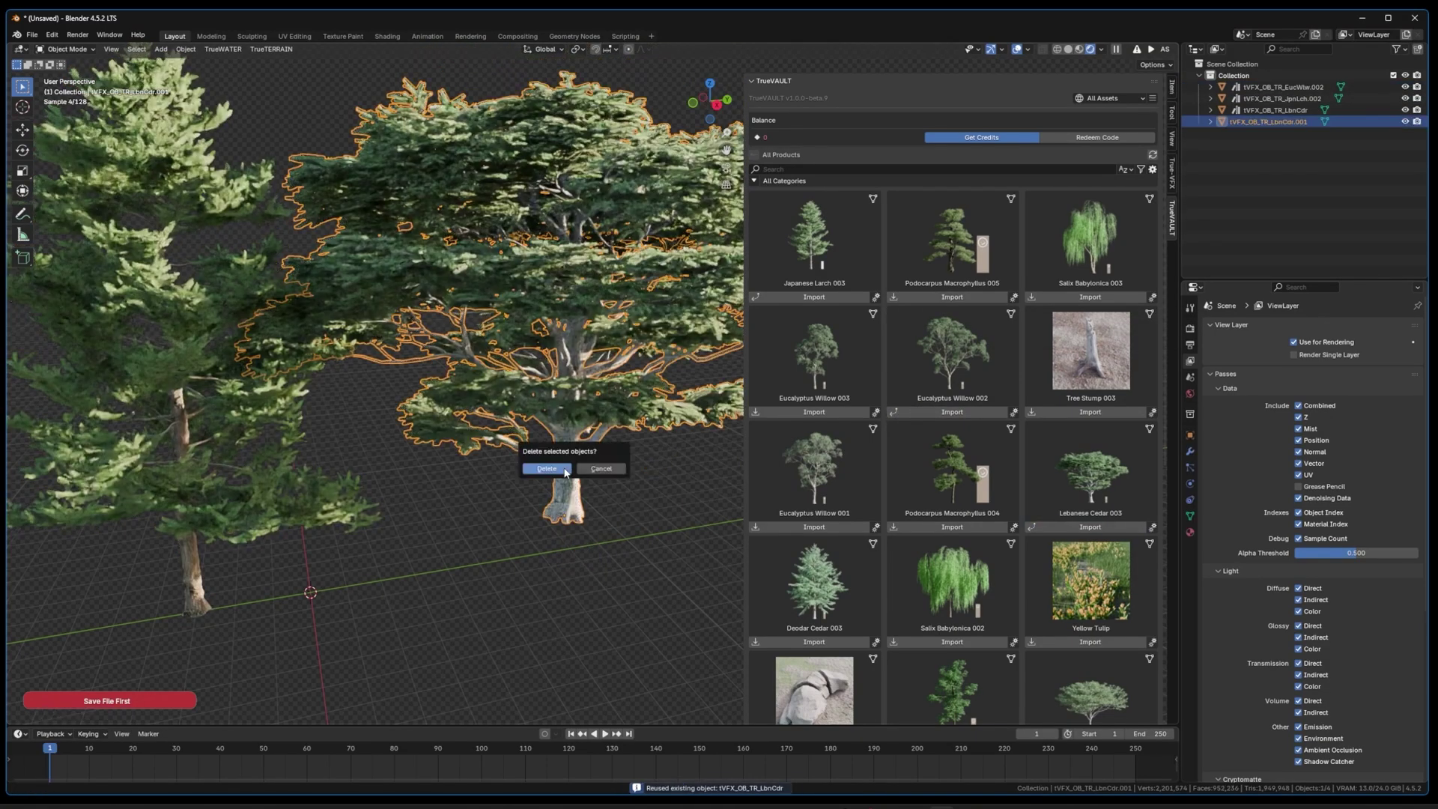
pyautogui.click(546, 468)
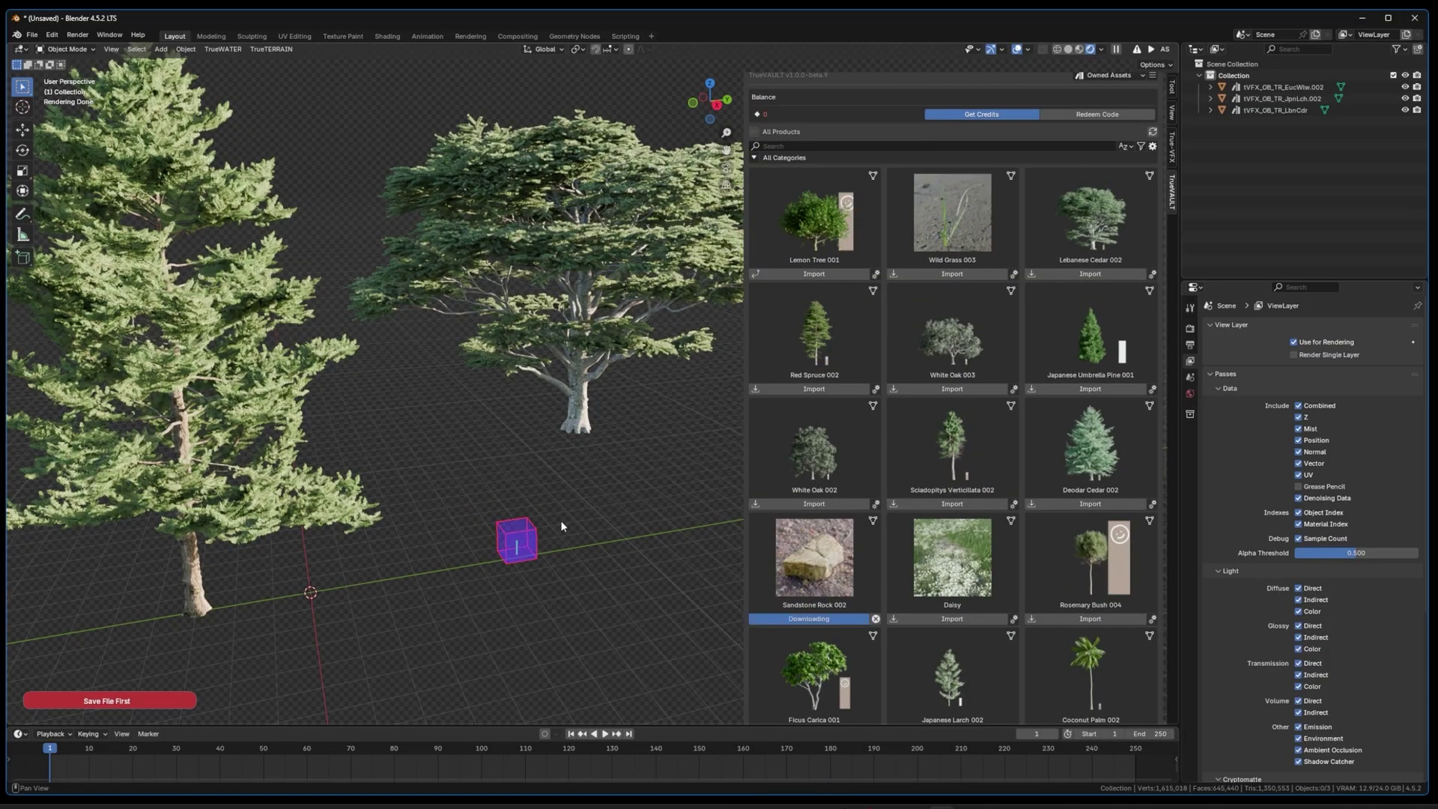
# Place Sandstone Rock 002 from the owned assets on the ground between the larch and the cedar and frame it.
pyautogui.click(520, 556)
pyautogui.press('KP_Decimal')
pyautogui.scroll(-20, 520, 553)
# Box-select objects across the viewport, delete them, and change the viewport shading mode.
pyautogui.moveTo(303, 223); pyautogui.dragTo(636, 397)
pyautogui.press('Delete')
pyautogui.scroll(3, 621, 389)
pyautogui.press('z')
pyautogui.click(653, 367)
pyautogui.moveTo(533, 386); pyautogui.dragTo(551, 405, button='middle')
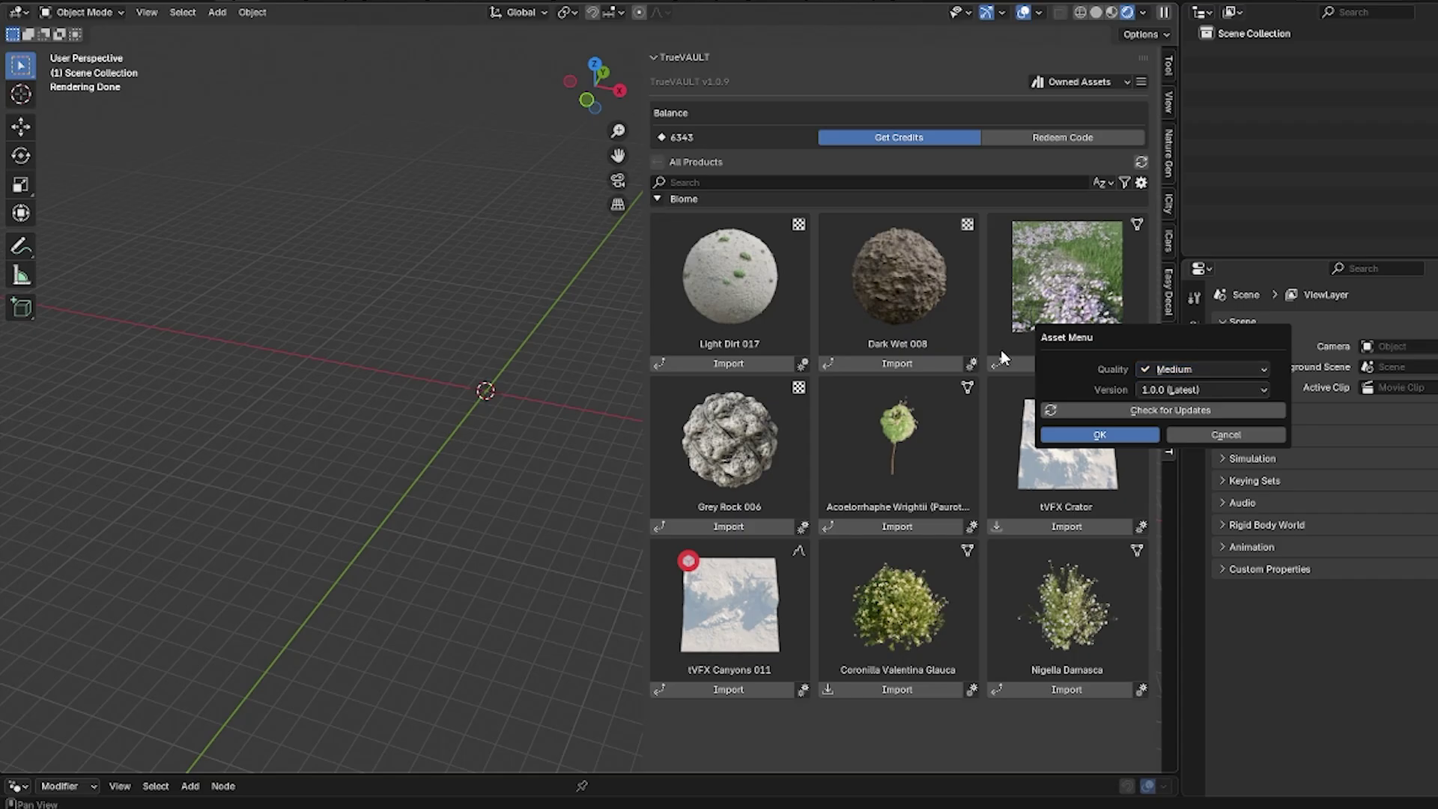
# Set the quality of Dark Wet 008 to 1K and show all categories of the owned assets.
pyautogui.click(1034, 370)
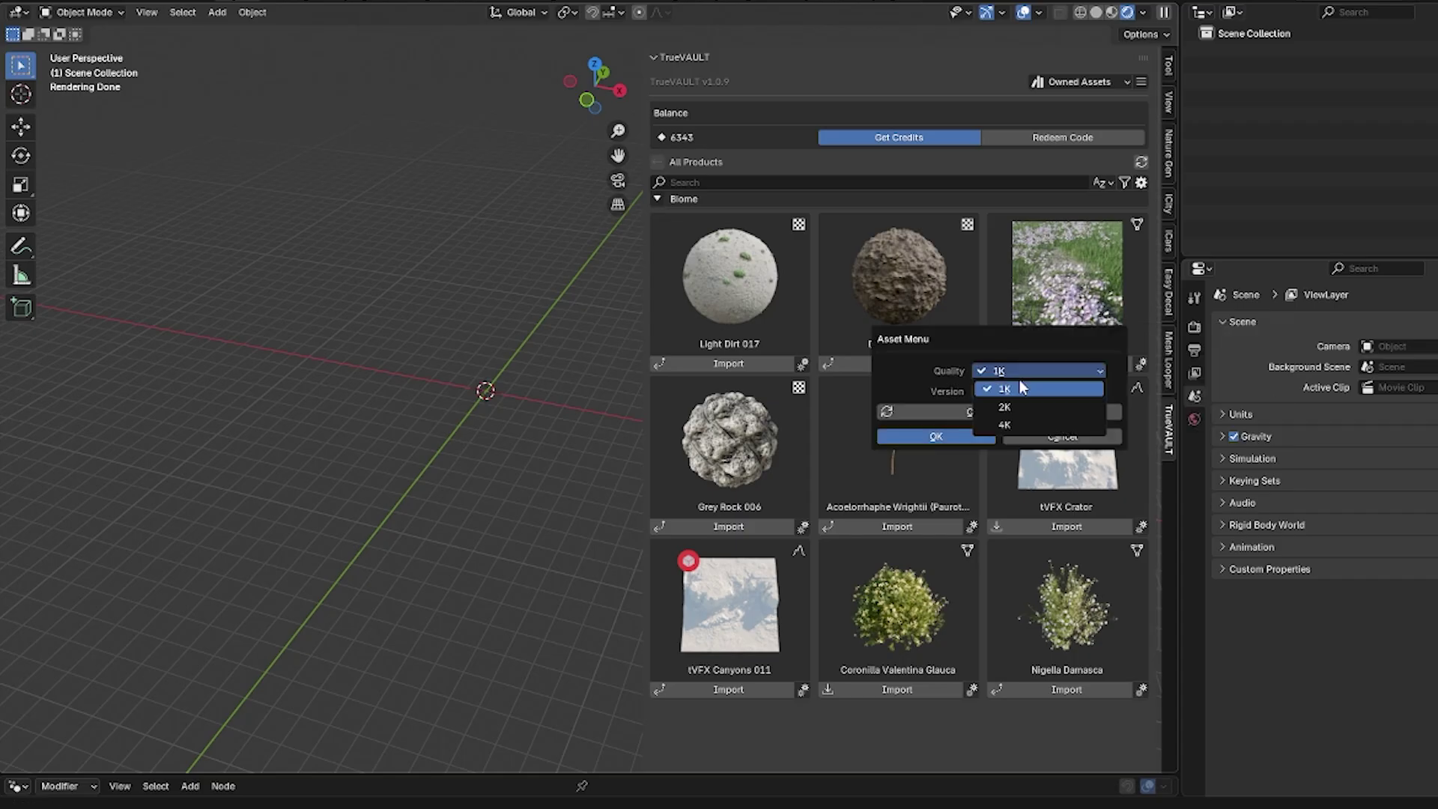
pyautogui.click(1023, 387)
pyautogui.click(663, 197)
pyautogui.click(798, 158)
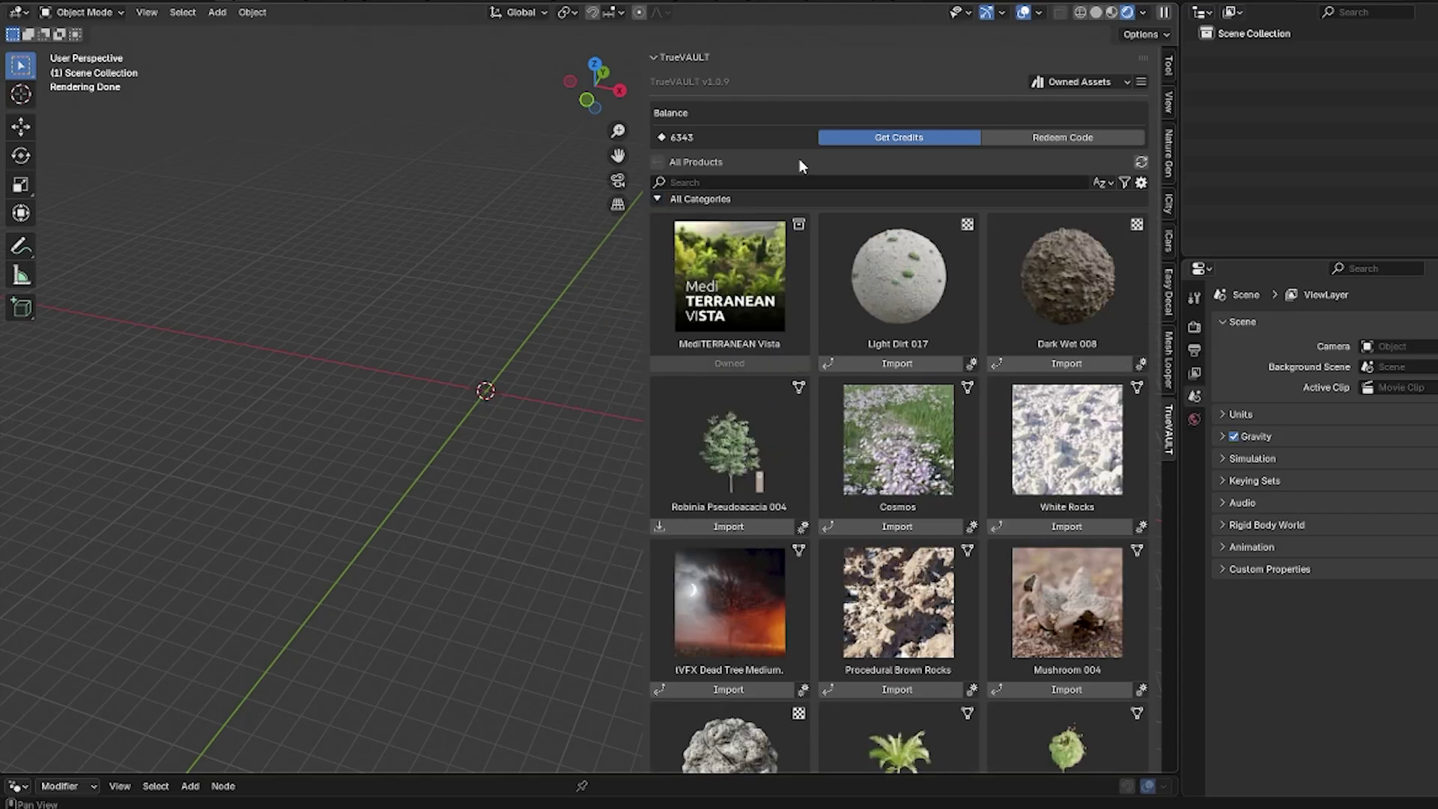
# Review the quality and version options of Light Dirt 017 and of plant assets further down the owned list.
pyautogui.click(897, 363)
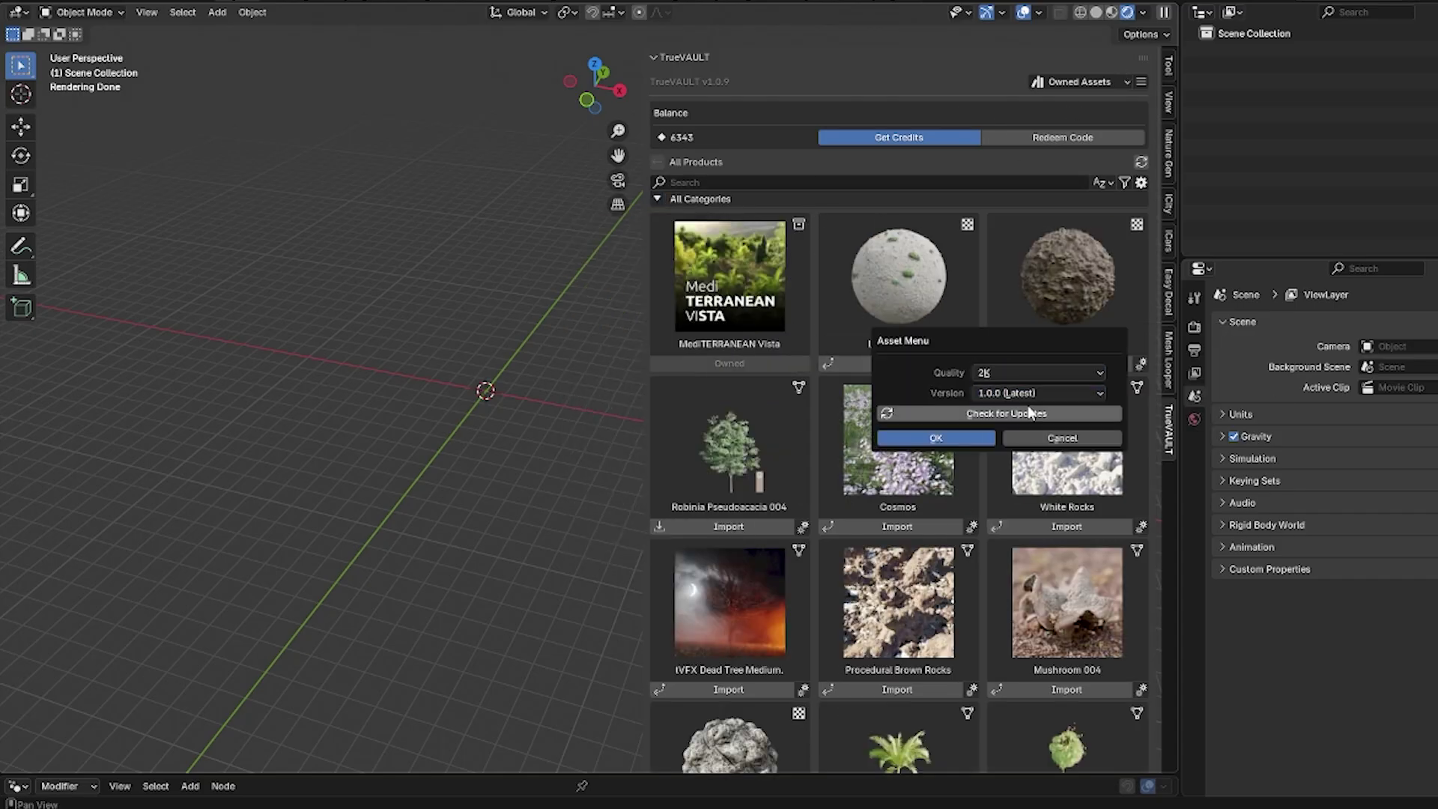
pyautogui.scroll(-5, 794, 498)
pyautogui.click(800, 494)
pyautogui.scroll(-8, 972, 561)
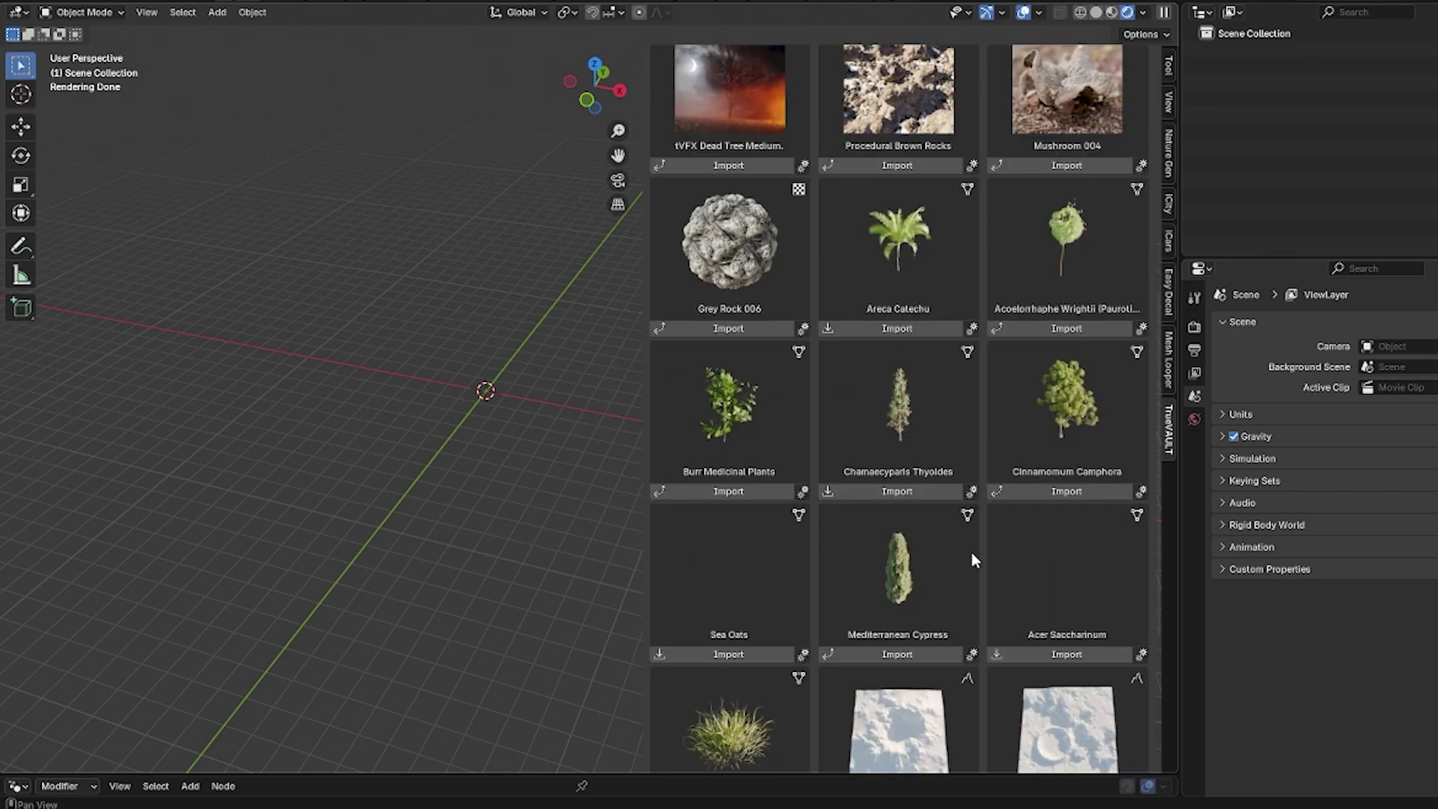
pyautogui.click(972, 492)
pyautogui.moveTo(970, 473); pyautogui.dragTo(825, 362)
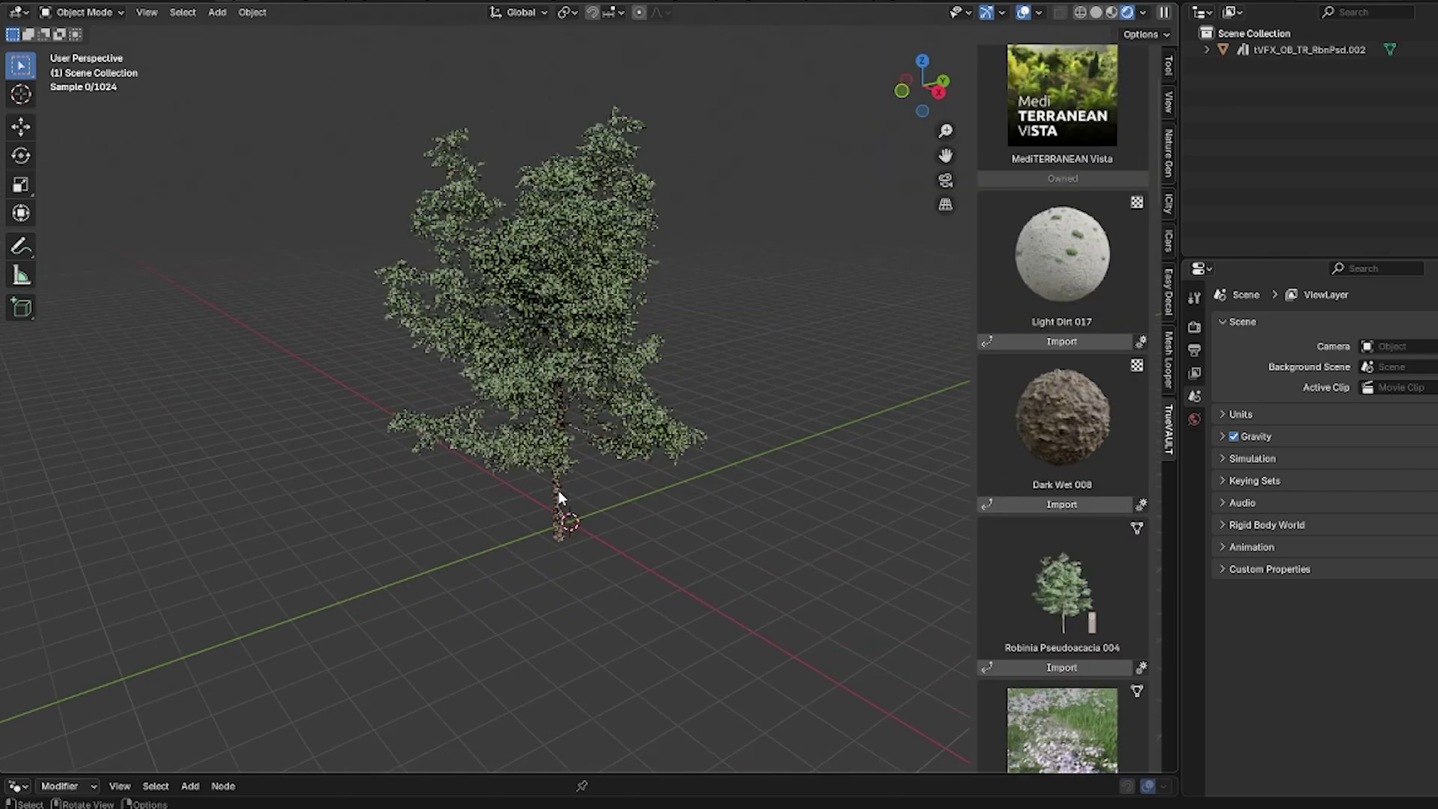
# Examine the leaves and trunk of the imported Robinia Pseudoacacia 004 tree up close.
pyautogui.scroll(10, 558, 490)
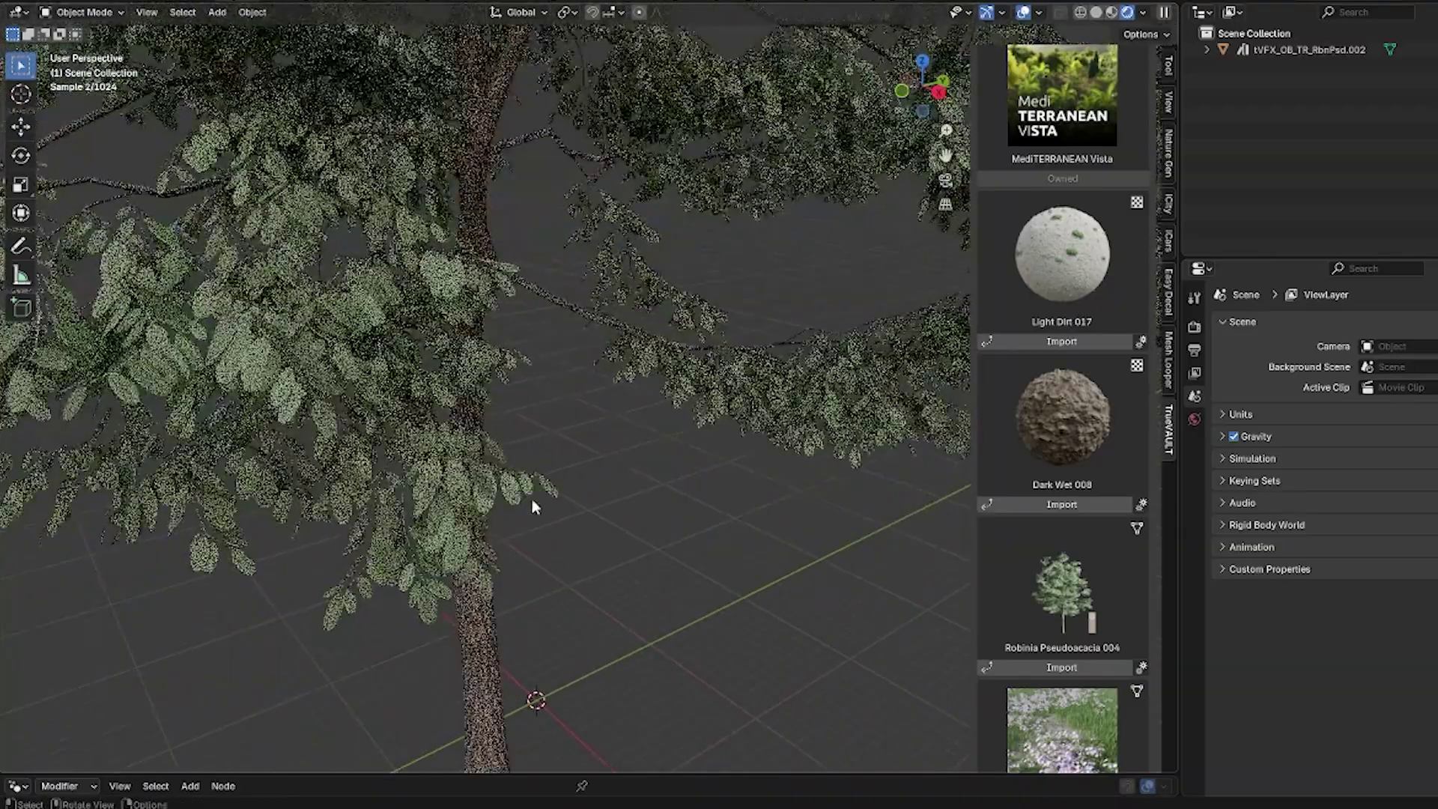
pyautogui.moveTo(333, 518); pyautogui.dragTo(524, 512, button='middle')
pyautogui.scroll(6, 480, 626)
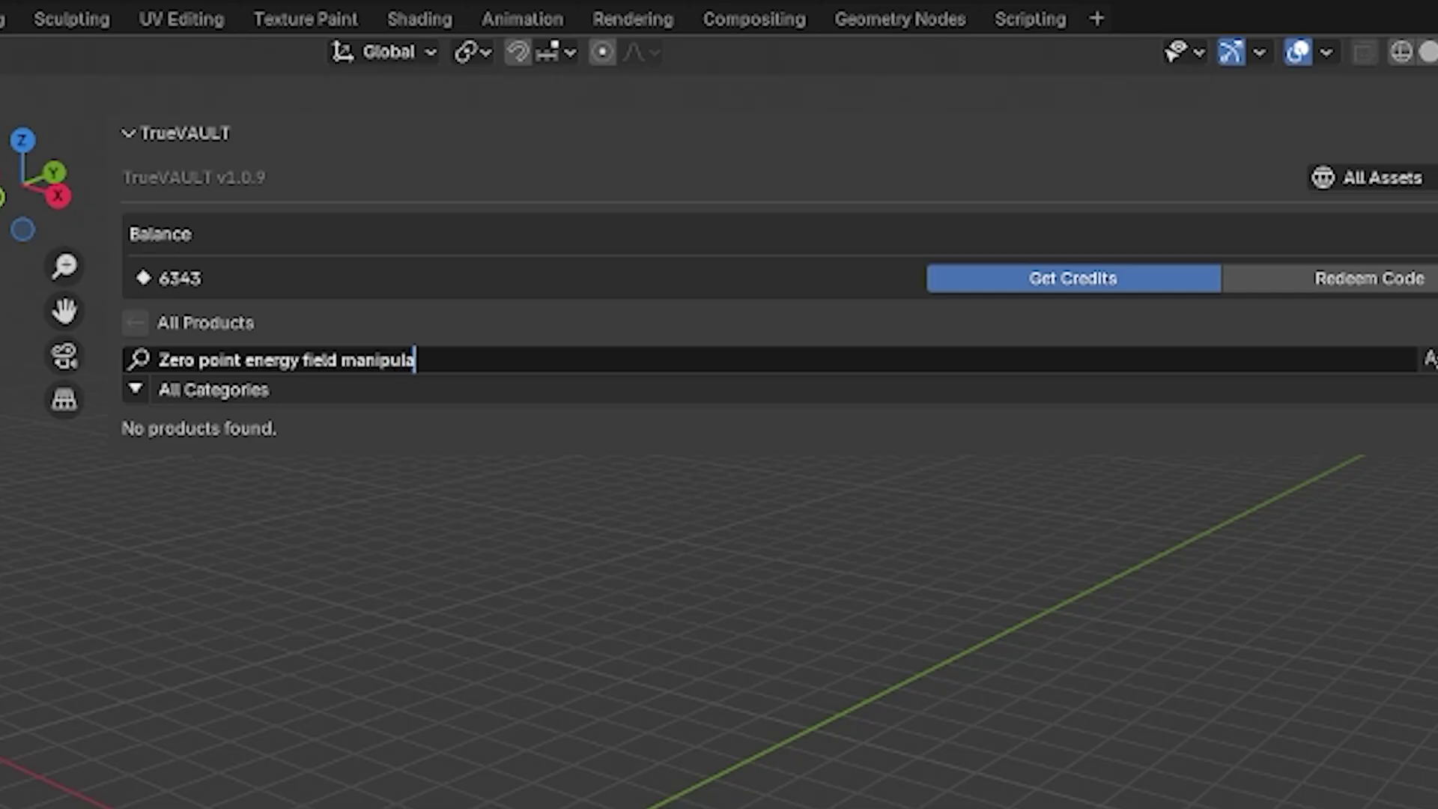
# Search all assets for "Zero point energy field manipulator".
pyautogui.write('tor')
pyautogui.press('Return')
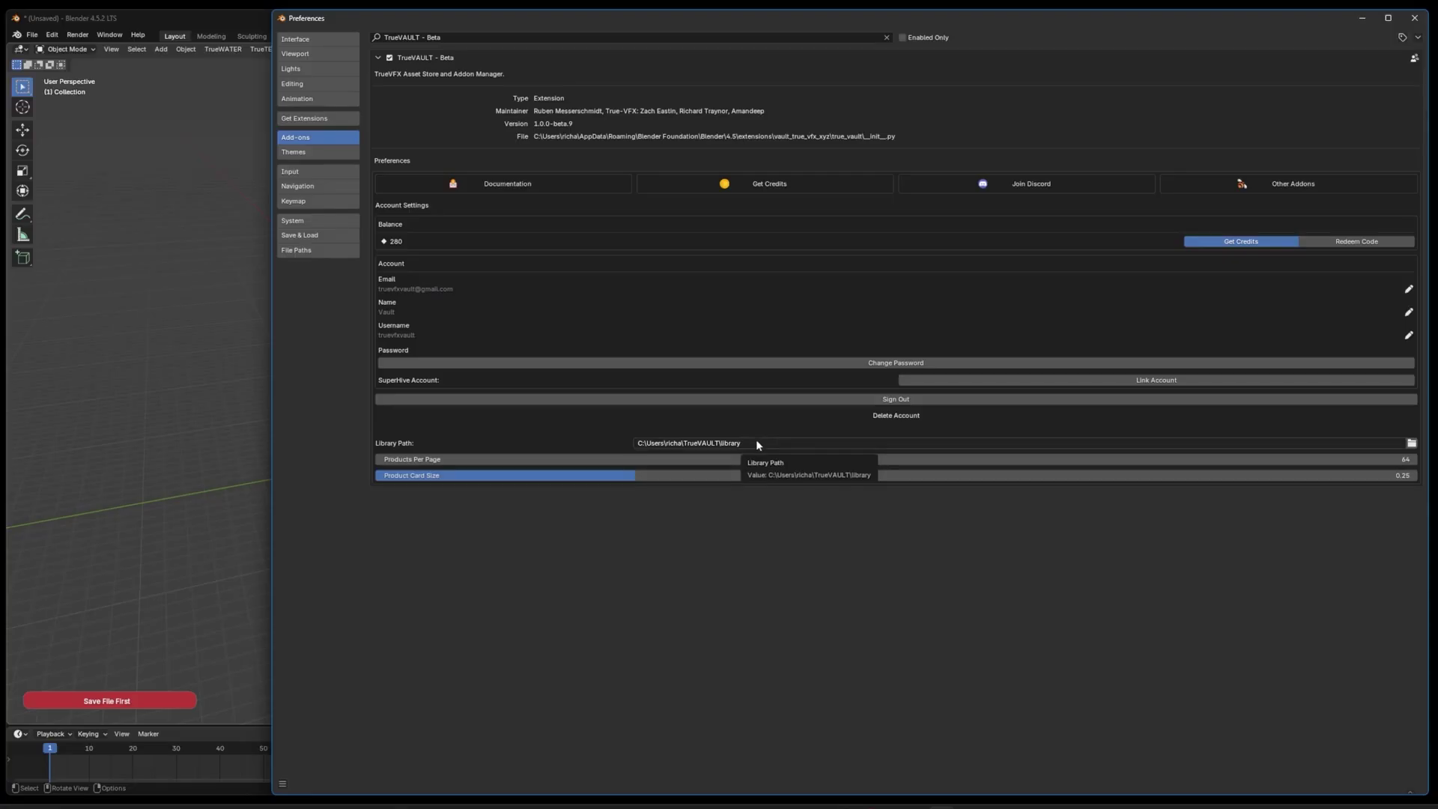
# Open the TrueVAULT online documentation in the browser and read the Quick Start guide, including a Troubleshooting answer.
pyautogui.click(505, 185)
pyautogui.scroll(-4, 858, 456)
pyautogui.click(766, 374)
pyautogui.scroll(-11, 895, 374)
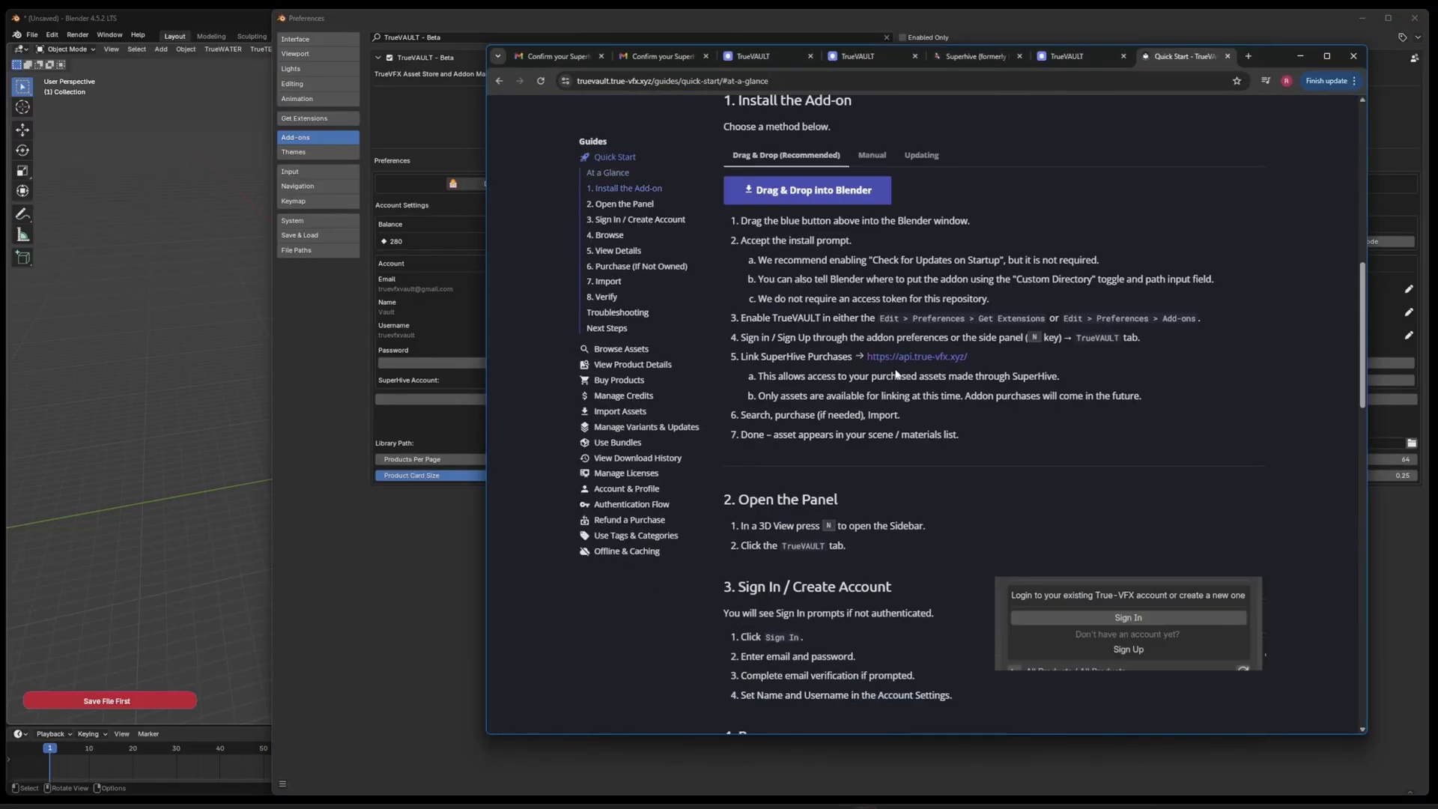
pyautogui.scroll(-10, 1095, 471)
pyautogui.click(931, 347)
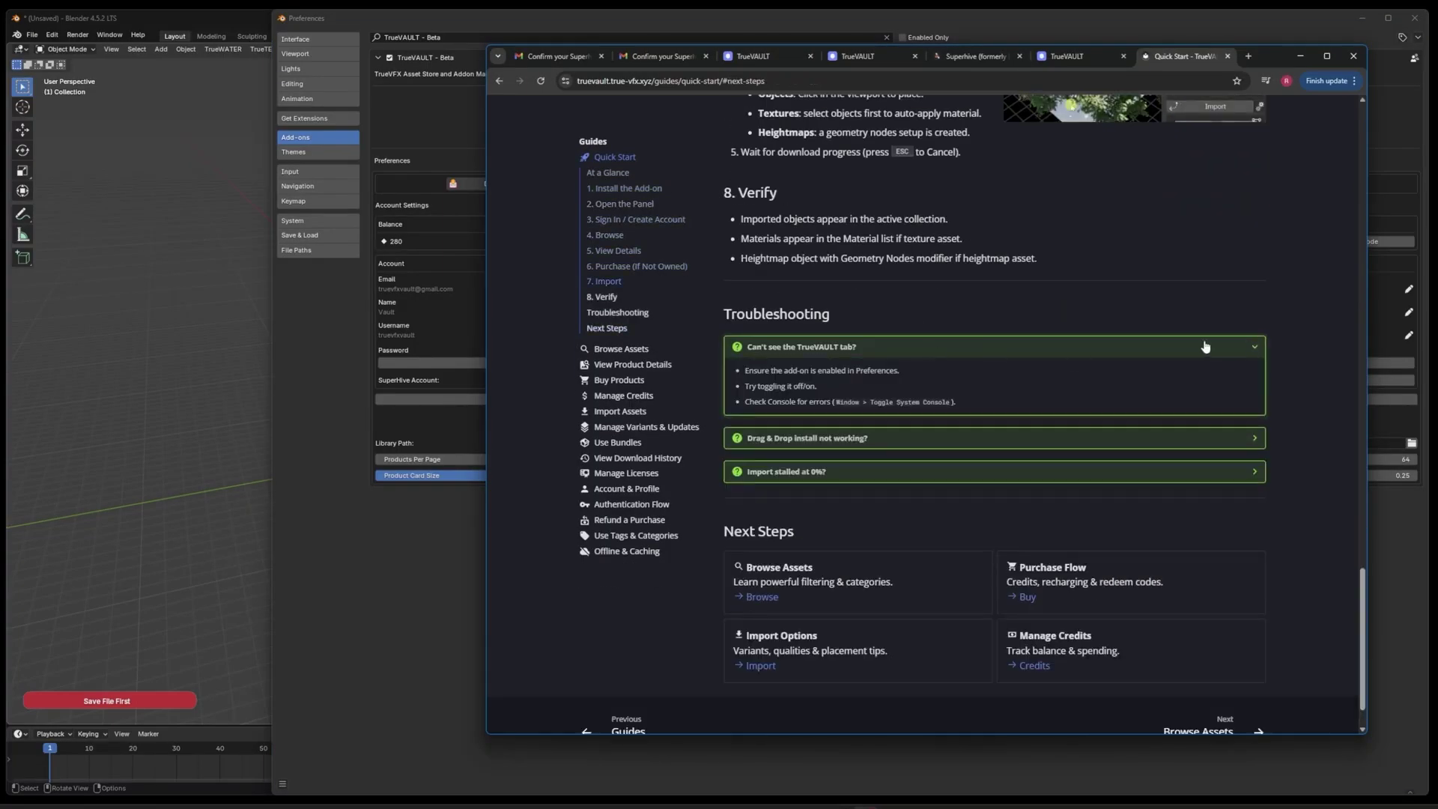
pyautogui.click(1213, 346)
# Read the Browse Assets guide in the documentation and minimize the browser.
pyautogui.click(762, 540)
pyautogui.scroll(-2, 973, 413)
pyautogui.scroll(-12, 1009, 385)
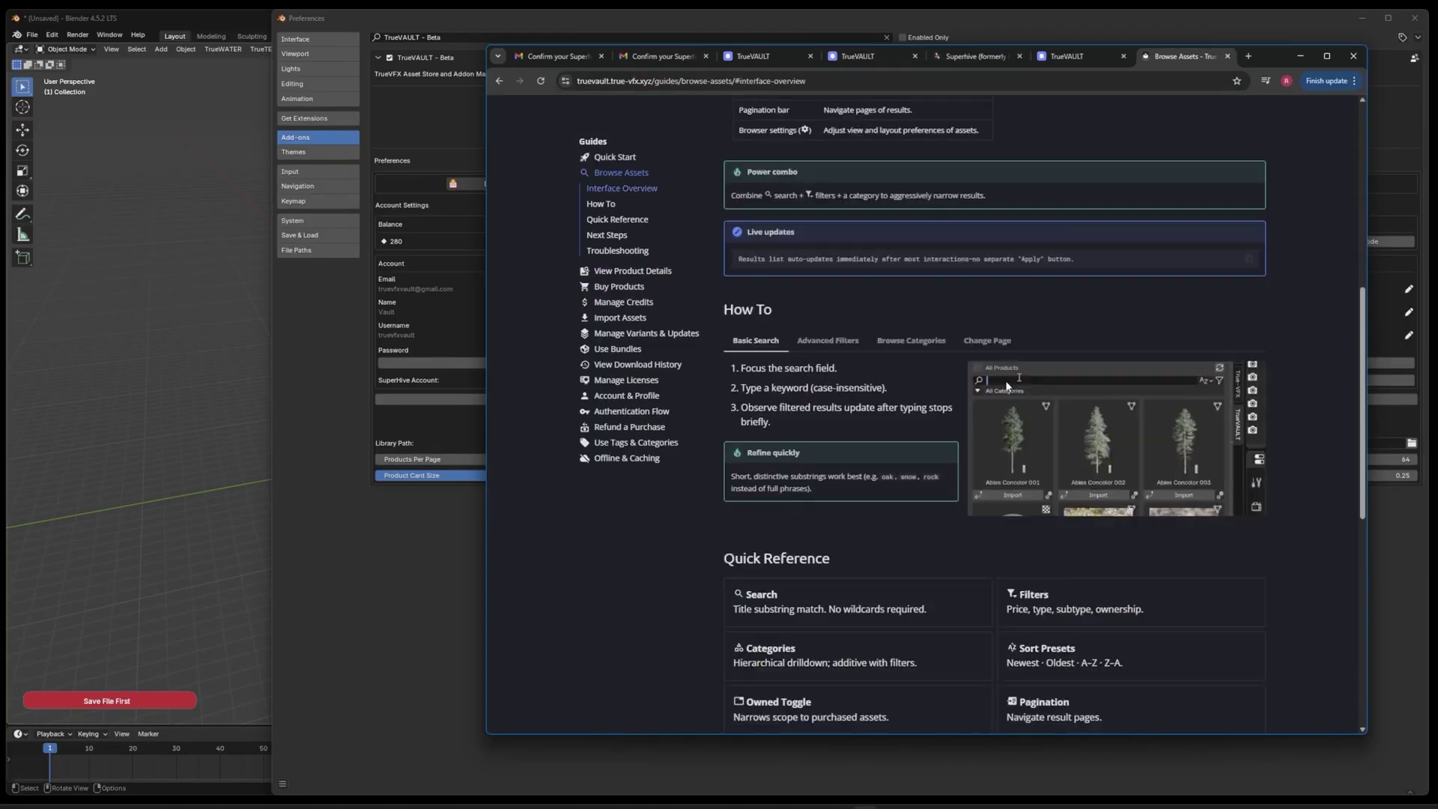
pyautogui.scroll(14, 953, 431)
pyautogui.click(1300, 55)
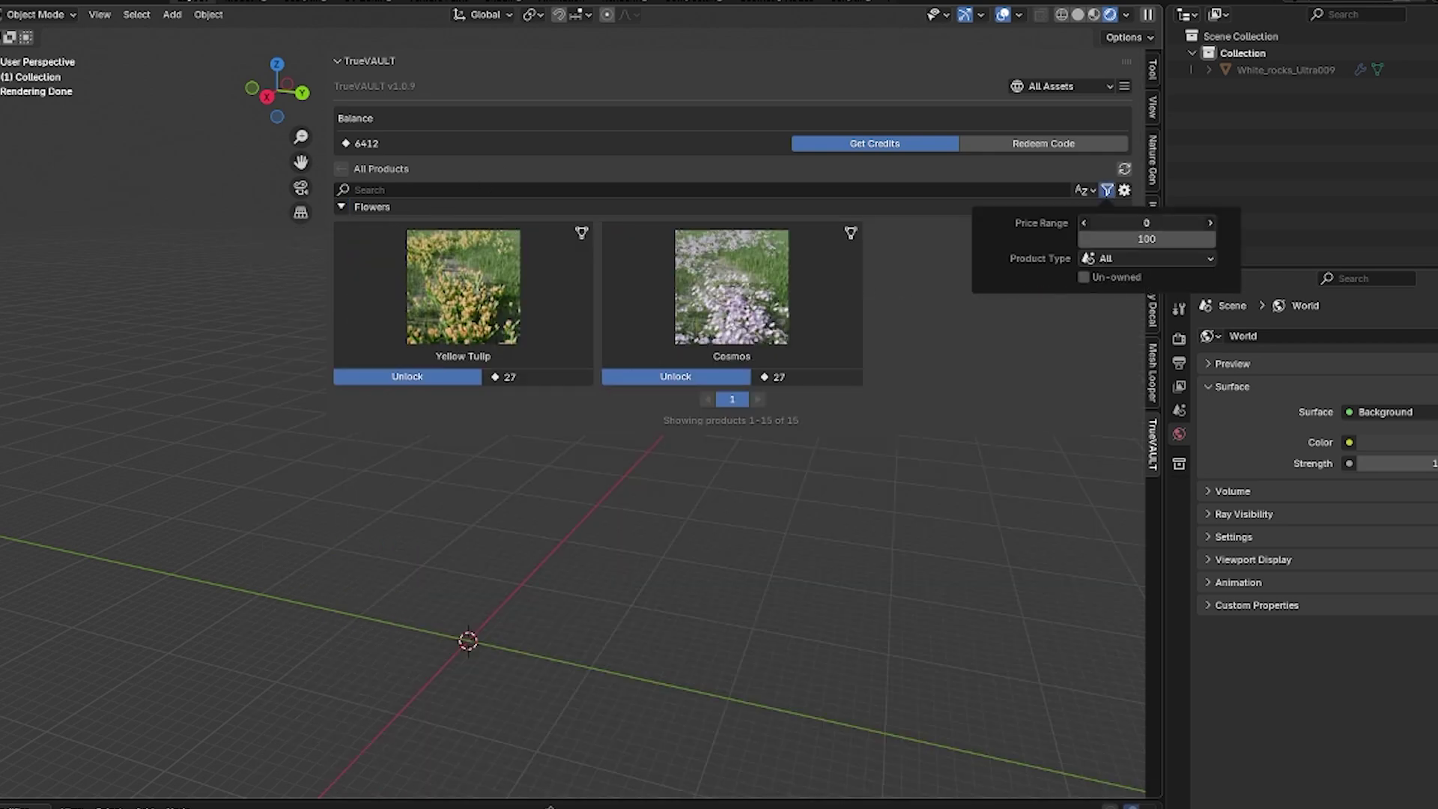
# Filter the Flowers category to a minimum price of 15 and unlock Cosmos.
pyautogui.moveTo(1147, 223); pyautogui.dragTo(1203, 223)
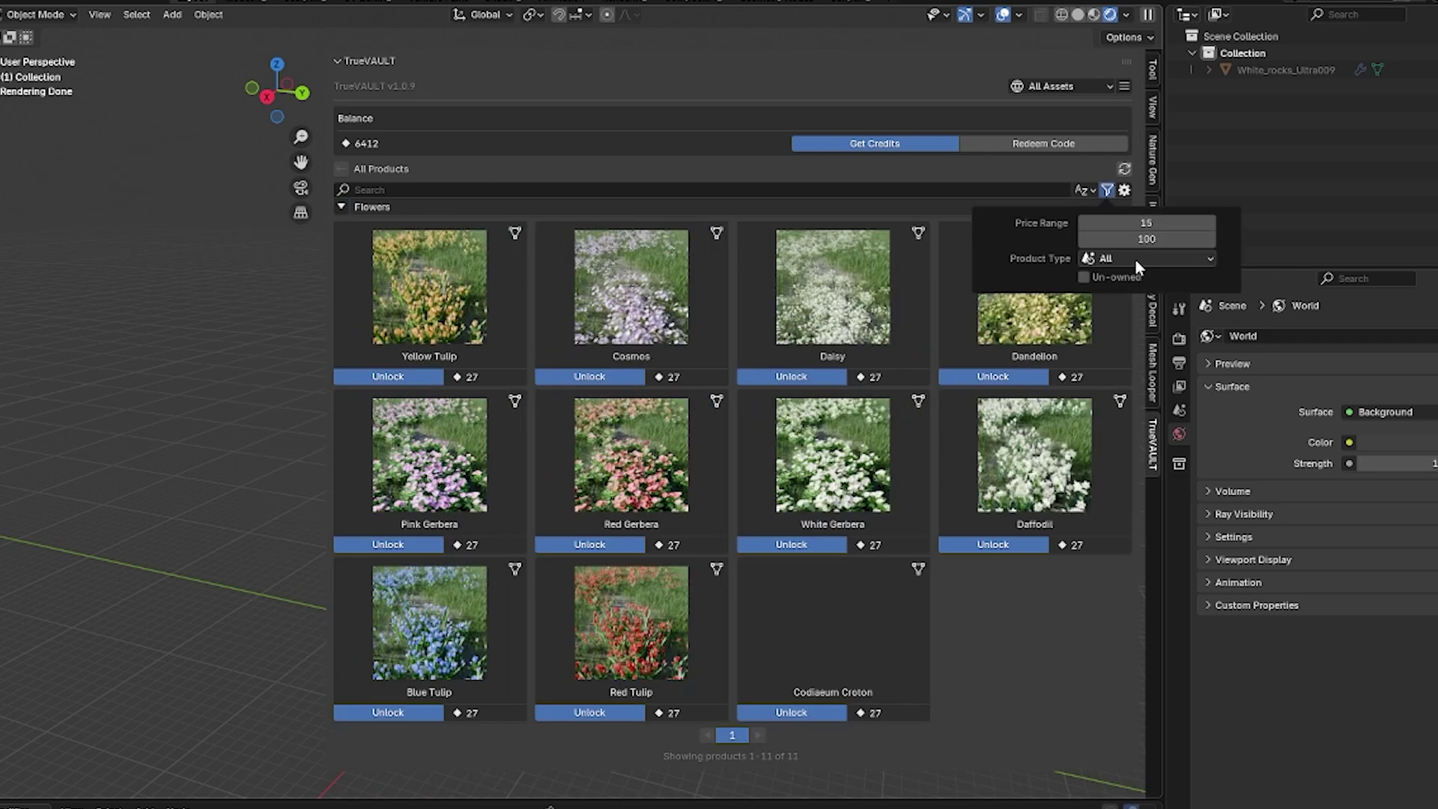
pyautogui.click(1136, 261)
pyautogui.click(1151, 288)
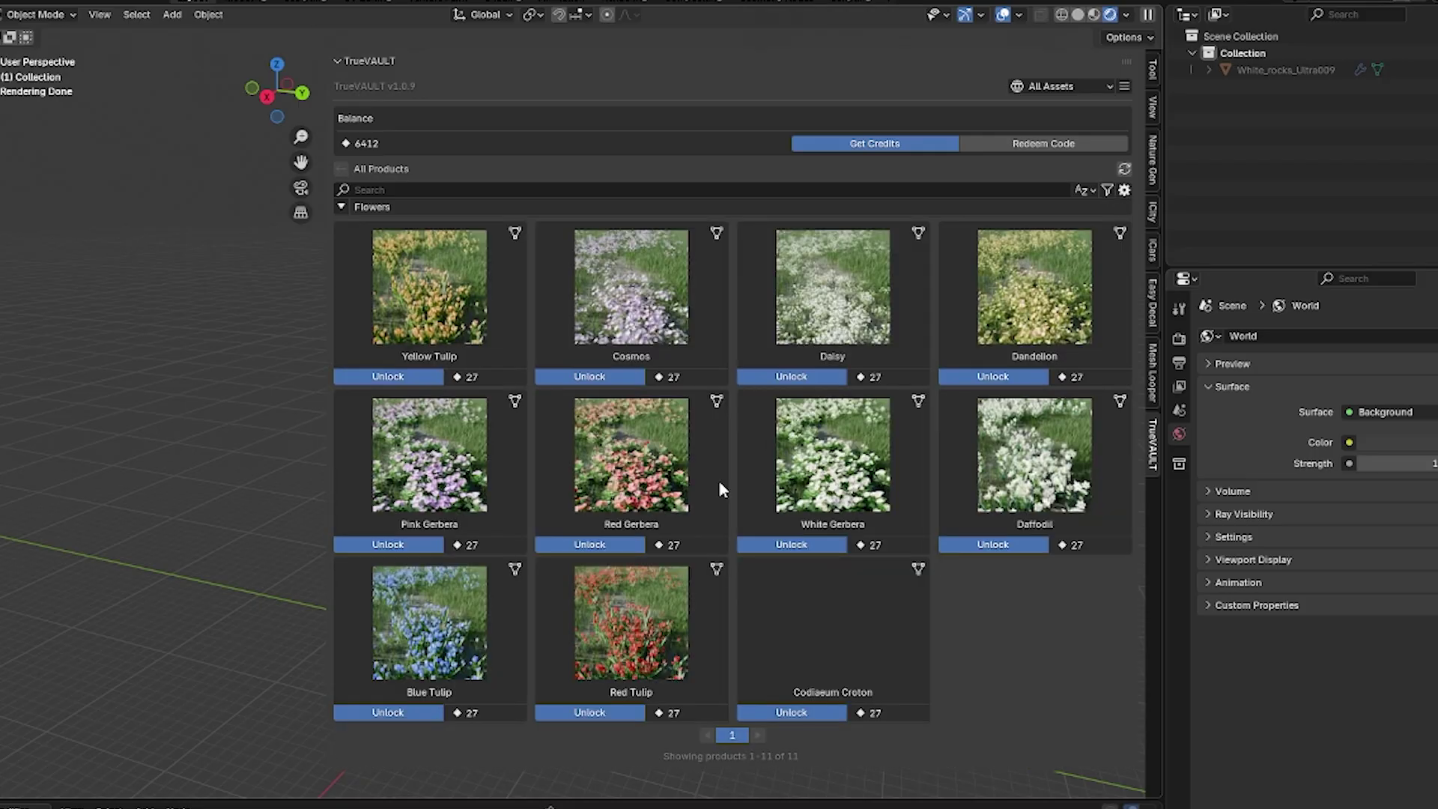
pyautogui.click(591, 379)
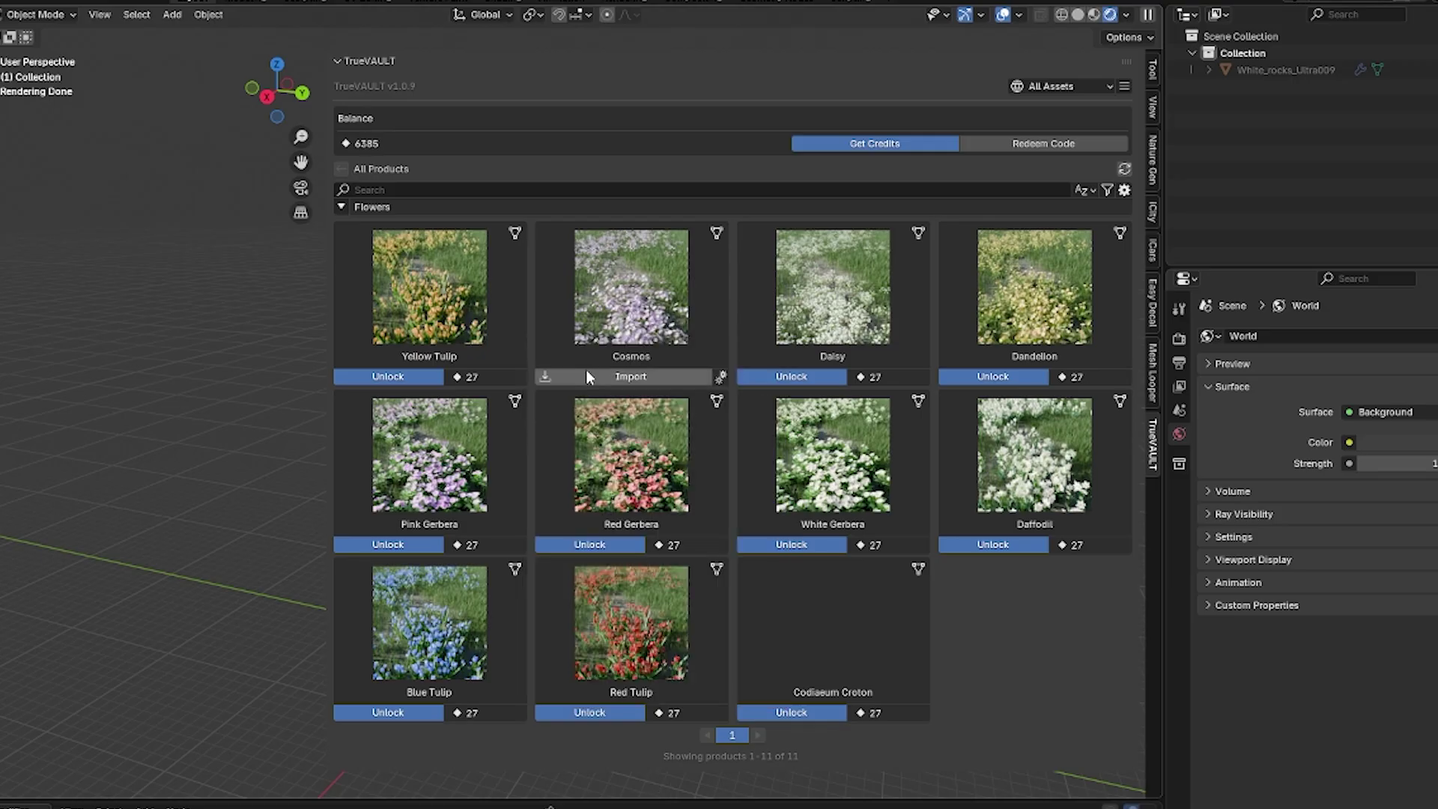
# Switch the asset library from Flowers to the Debris category and narrow it to Logs.
pyautogui.click(365, 203)
pyautogui.click(340, 242)
pyautogui.click(344, 317)
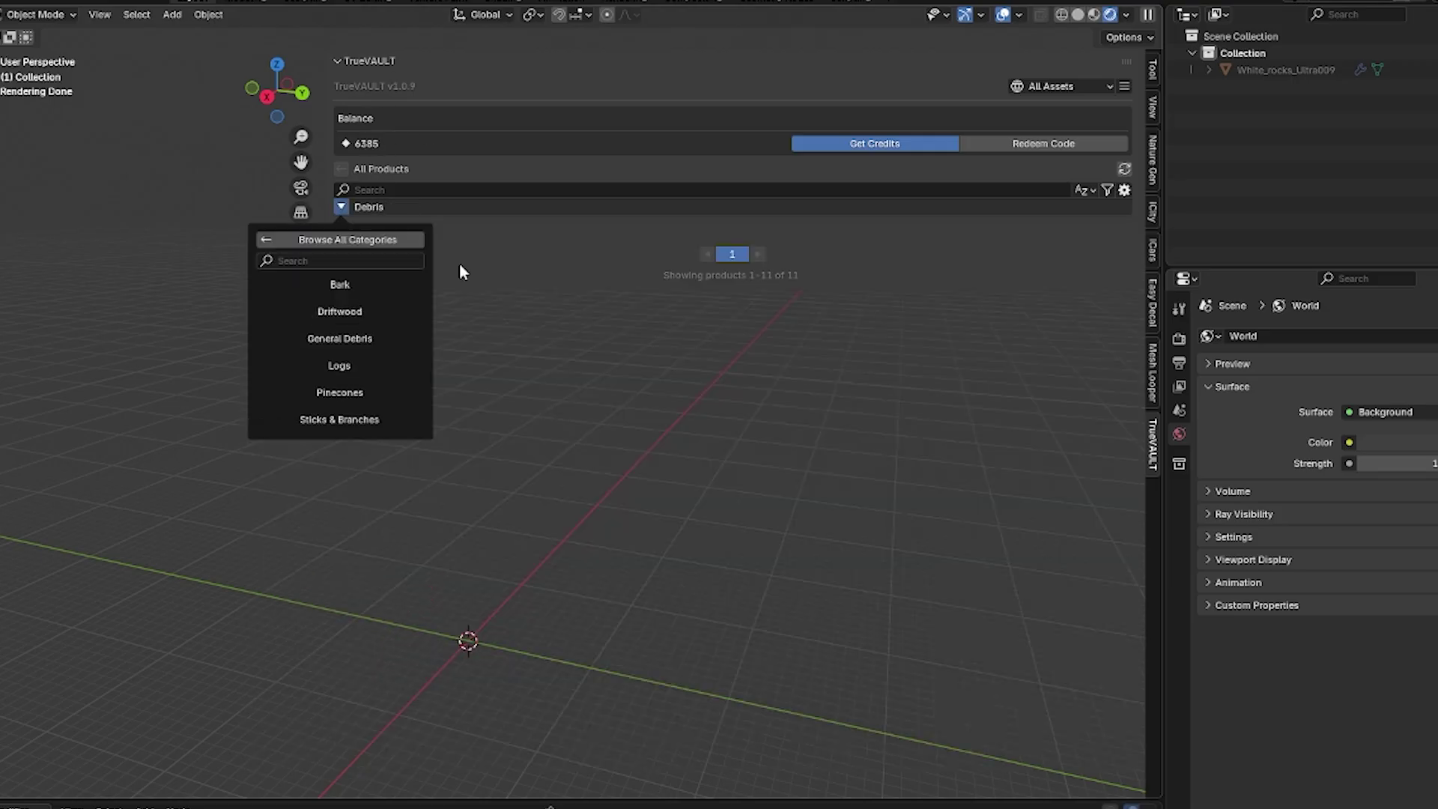
pyautogui.click(348, 207)
pyautogui.click(366, 339)
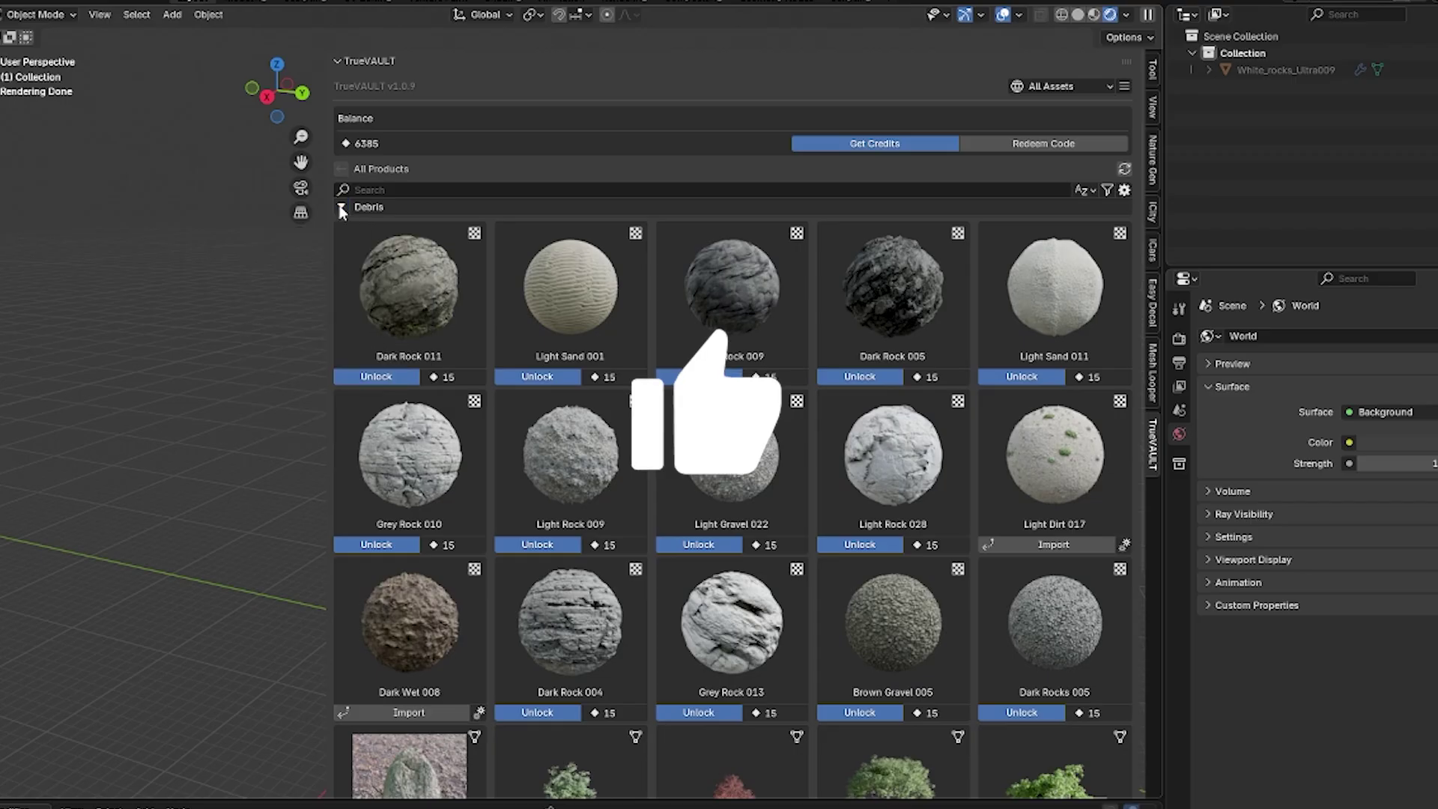
pyautogui.click(340, 208)
pyautogui.click(375, 363)
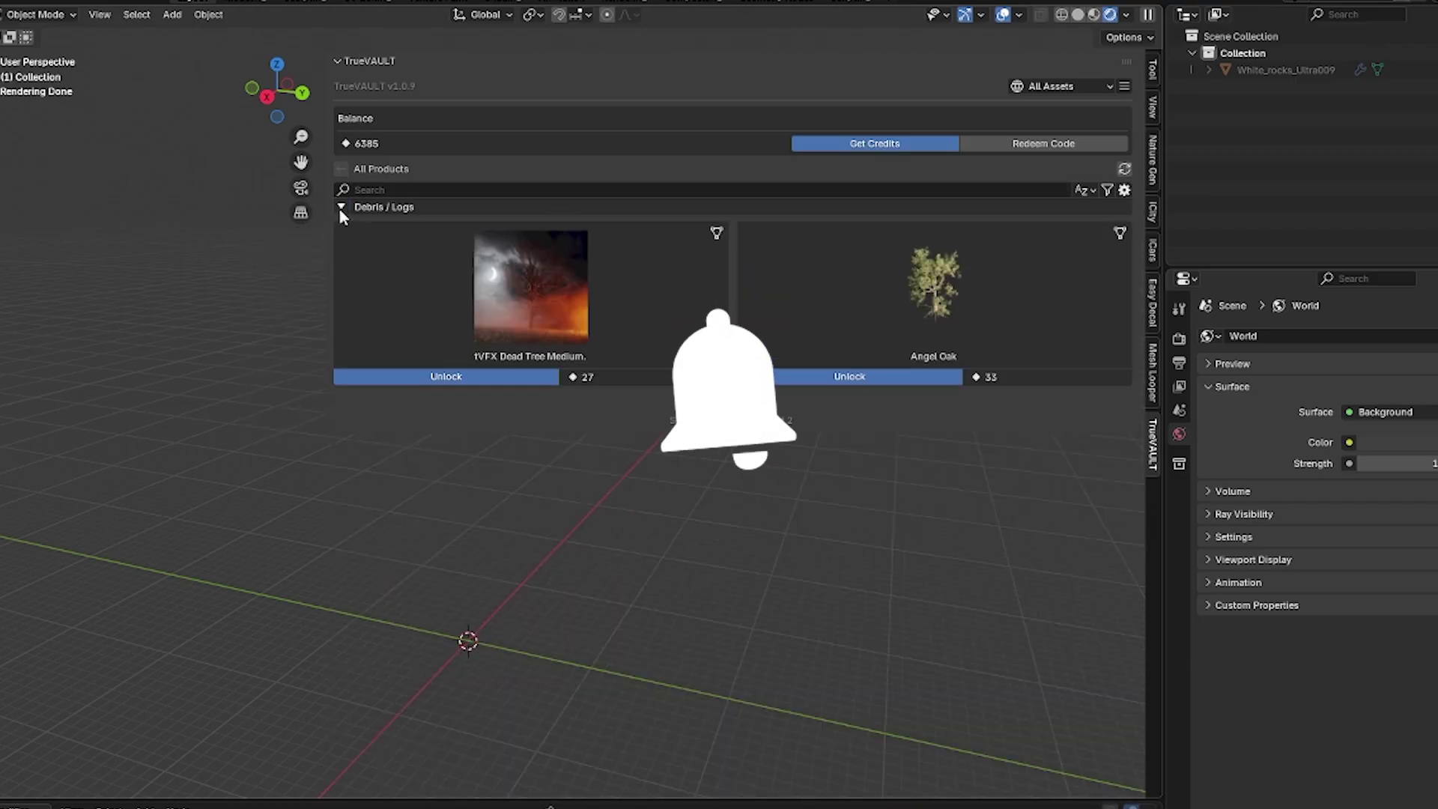
# Open the unlock dialog for tVFX Dead Tree Medium in the Debris / Logs category.
pyautogui.click(339, 208)
pyautogui.click(524, 376)
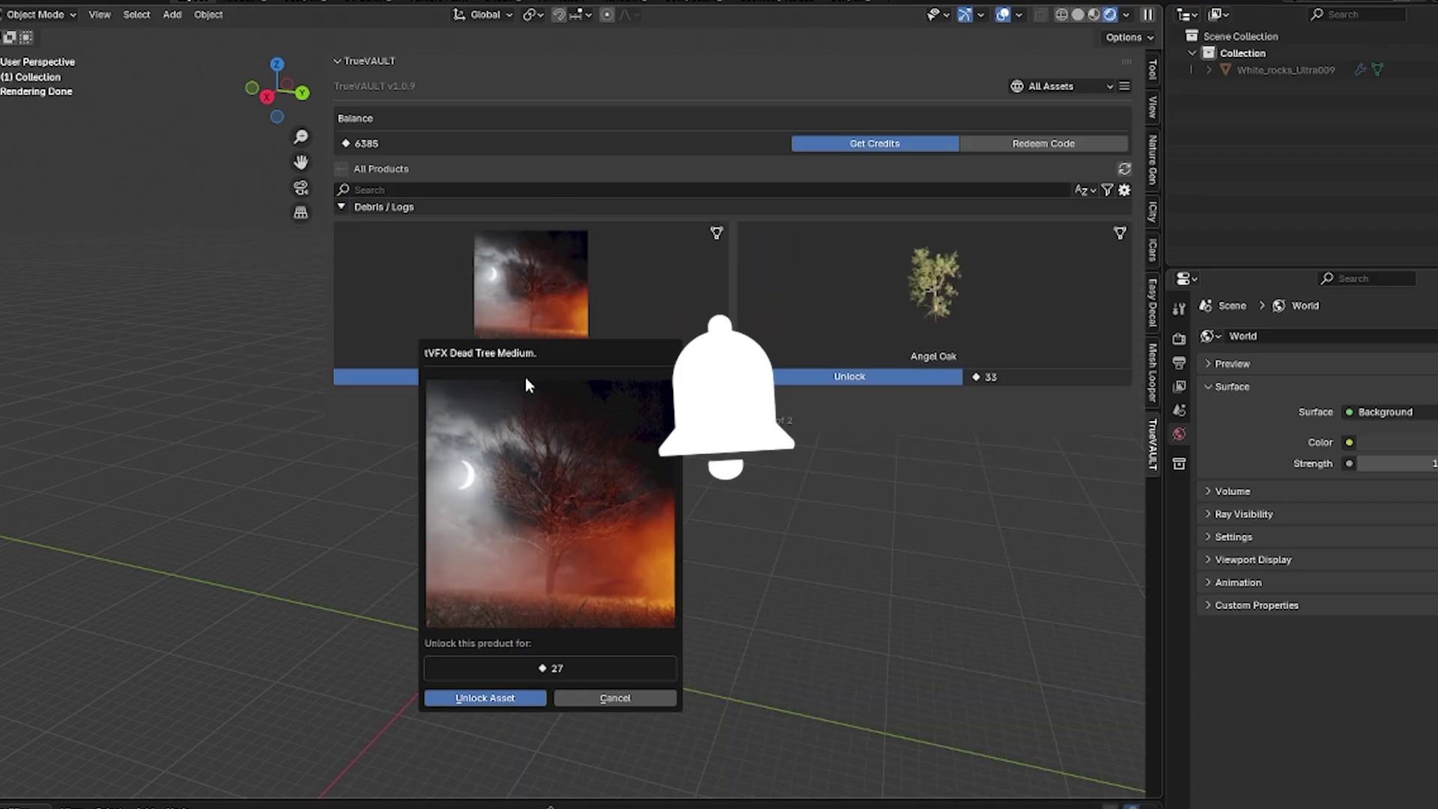